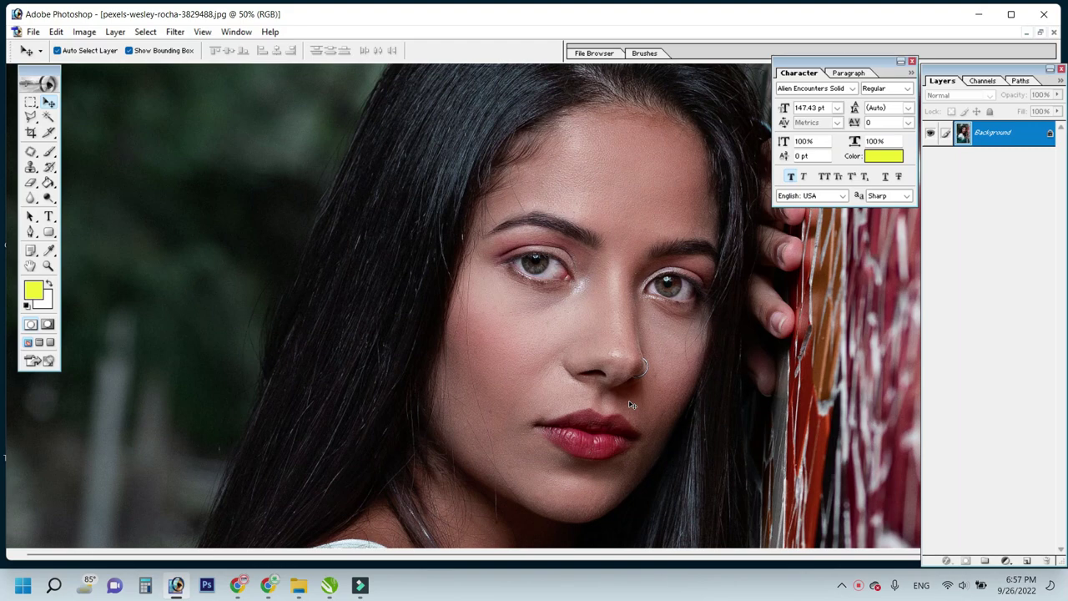
# Step: Zoom in close and pan across the eyes, nose ring, lips, cheek and forehead to inspect the skin
pyautogui.moveTo(493, 175); pyautogui.dragTo(705, 357)
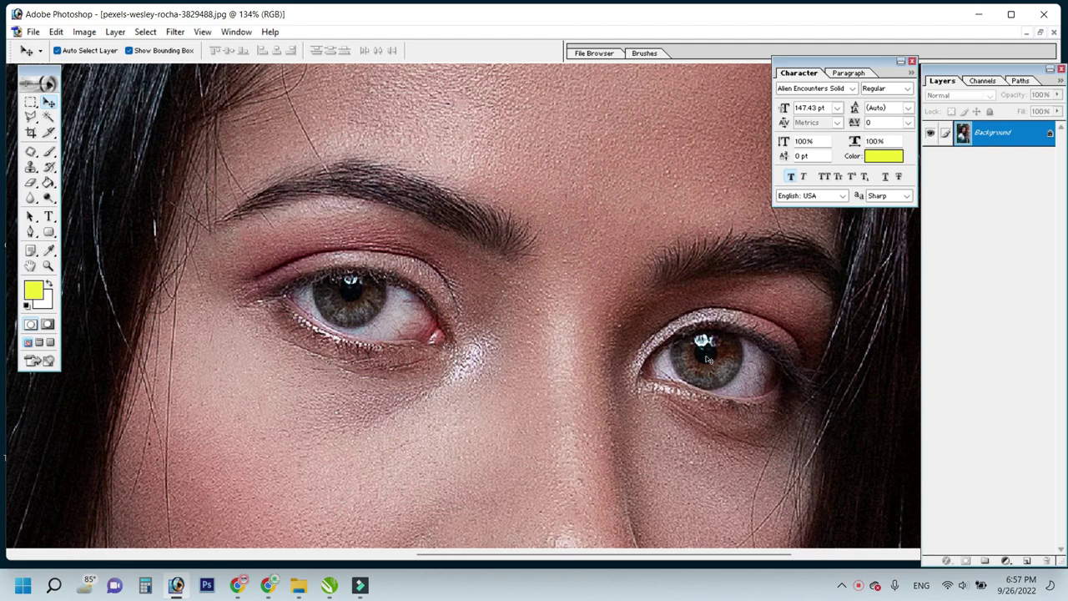
pyautogui.moveTo(200, 171)
pyautogui.mouseDown()
pyautogui.moveTo(619, 473)
pyautogui.moveTo(508, 267)
pyautogui.mouseUp()
pyautogui.moveTo(209, 438); pyautogui.dragTo(337, 357)
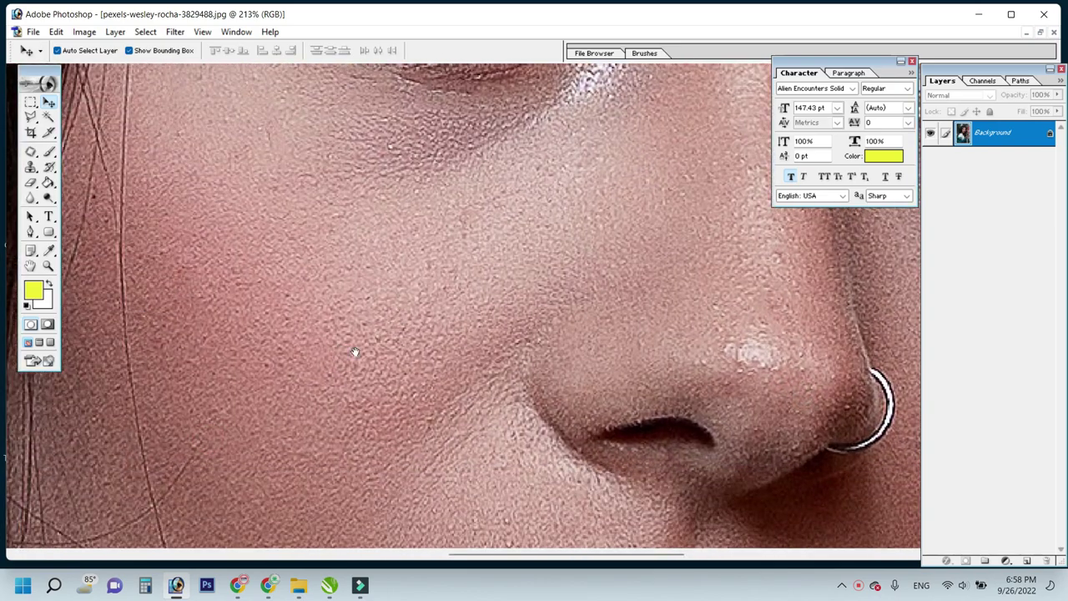
pyautogui.moveTo(310, 453); pyautogui.dragTo(310, 282)
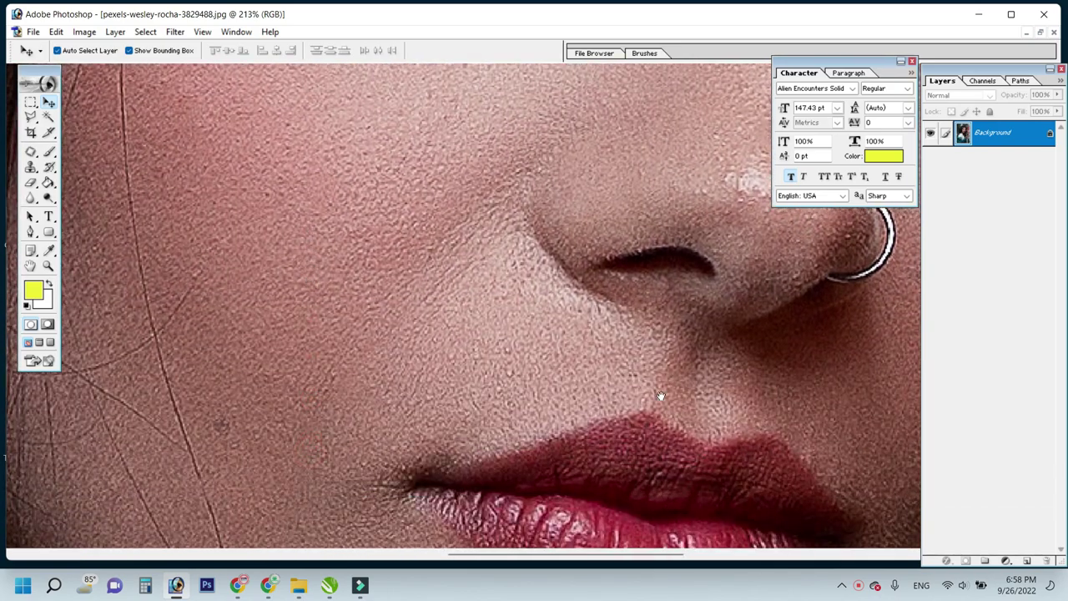
pyautogui.moveTo(653, 382); pyautogui.dragTo(536, 462)
pyautogui.moveTo(702, 352)
pyautogui.mouseDown()
pyautogui.moveTo(404, 352)
pyautogui.moveTo(484, 275)
pyautogui.mouseUp()
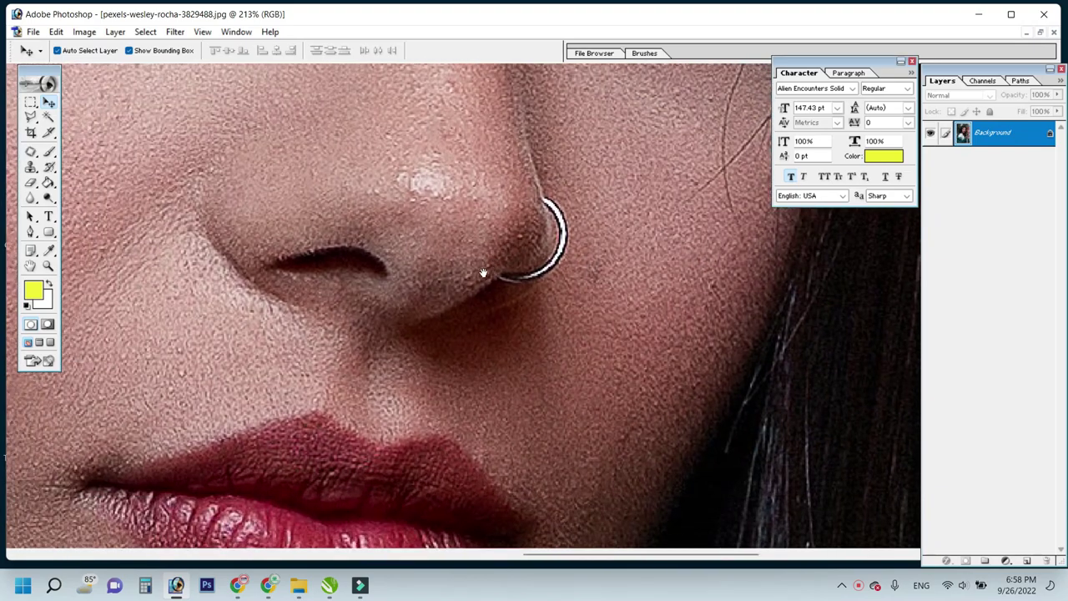
pyautogui.moveTo(345, 386); pyautogui.dragTo(367, 313)
pyautogui.moveTo(278, 293); pyautogui.dragTo(553, 475)
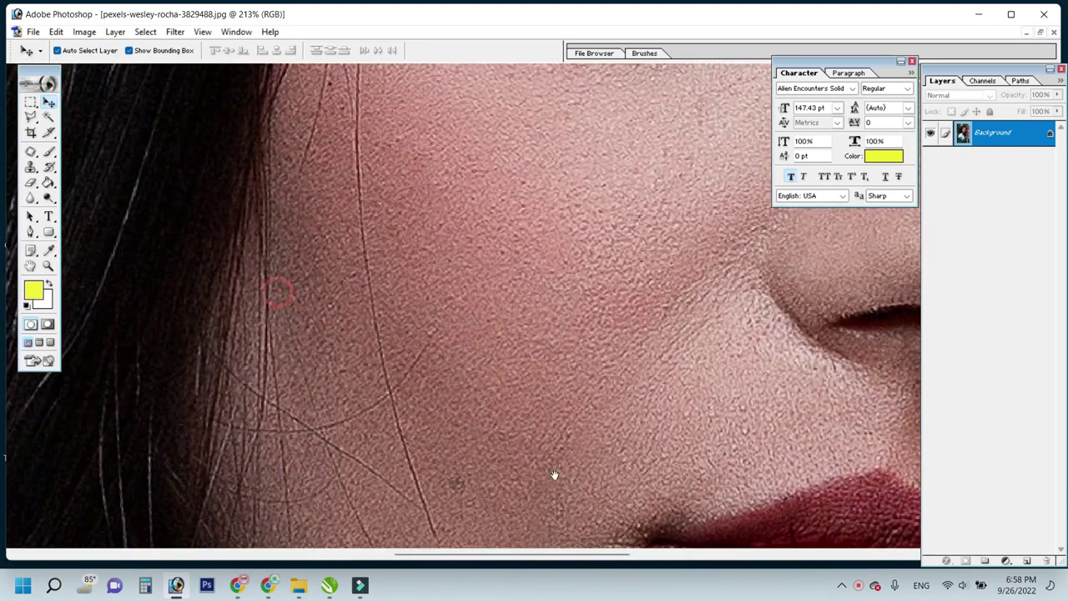
pyautogui.moveTo(492, 266); pyautogui.dragTo(495, 350)
pyautogui.moveTo(534, 183); pyautogui.dragTo(551, 298)
pyautogui.moveTo(682, 124); pyautogui.dragTo(506, 274)
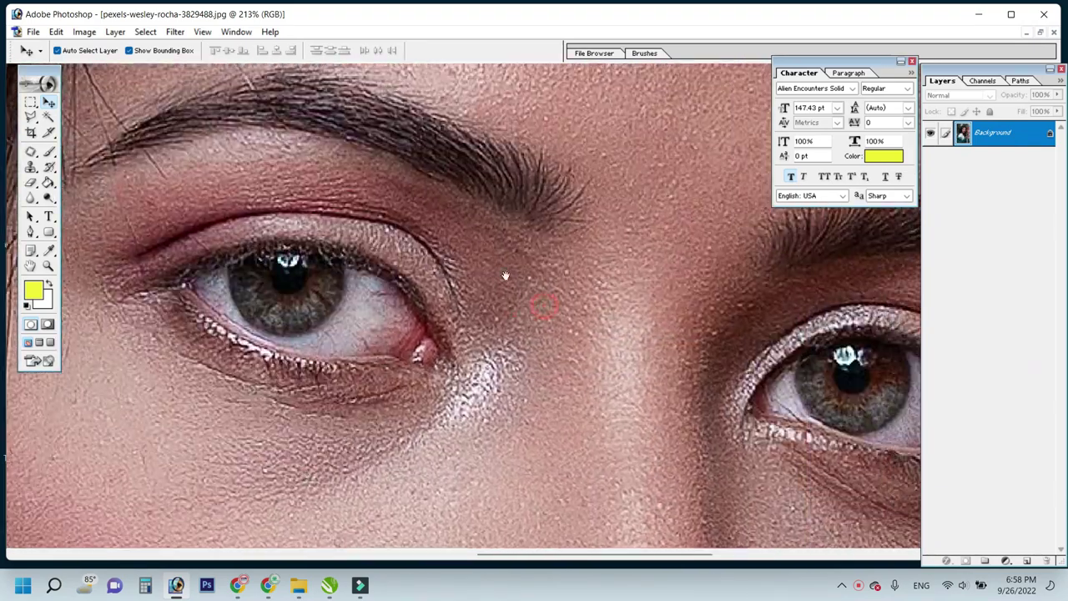
pyautogui.moveTo(581, 124); pyautogui.dragTo(534, 255)
pyautogui.moveTo(508, 118); pyautogui.dragTo(475, 237)
pyautogui.moveTo(476, 191)
pyautogui.mouseDown()
pyautogui.moveTo(473, 431)
pyautogui.moveTo(512, 281)
pyautogui.mouseUp()
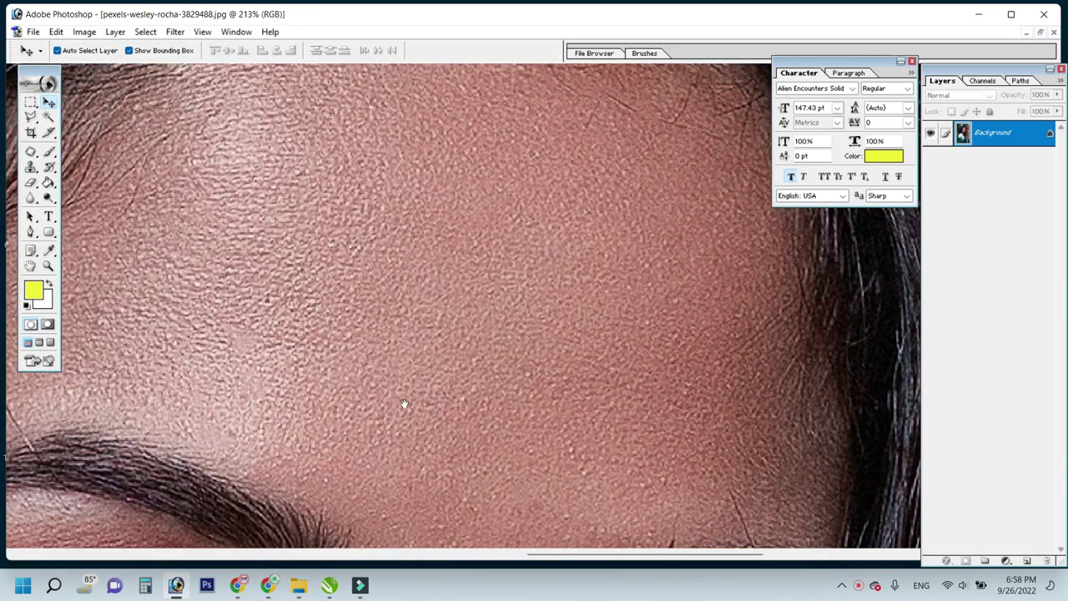
pyautogui.moveTo(379, 424); pyautogui.dragTo(496, 202)
# Step: Pan over the cheek and lips, then zoom back out to see the whole face
pyautogui.scroll(-3, 508, 449)
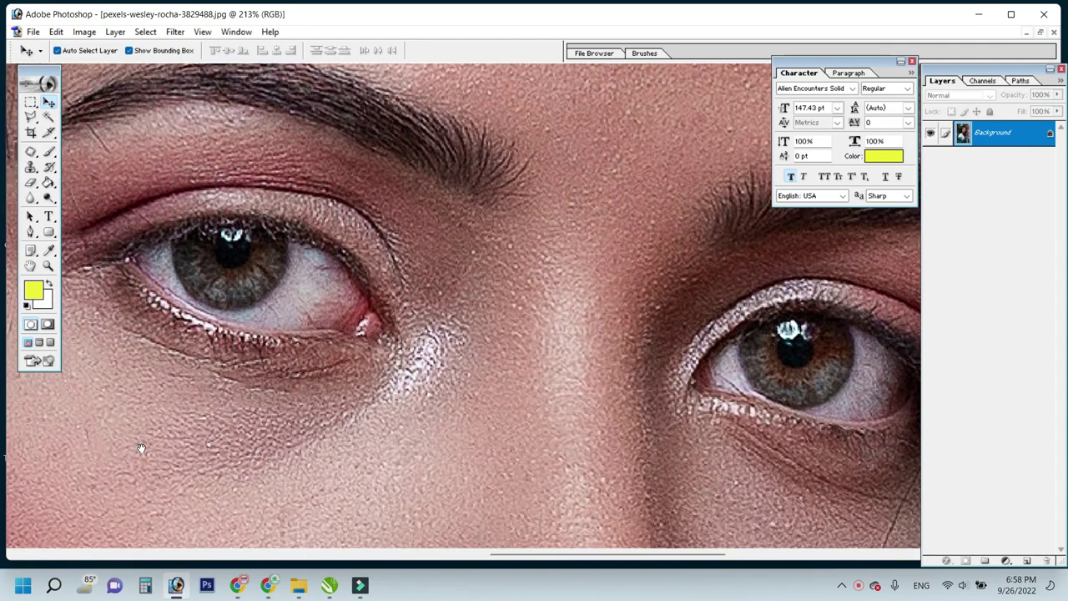
pyautogui.moveTo(106, 484); pyautogui.dragTo(272, 371)
pyautogui.moveTo(248, 453)
pyautogui.mouseDown()
pyautogui.moveTo(411, 235)
pyautogui.moveTo(284, 481)
pyautogui.mouseUp()
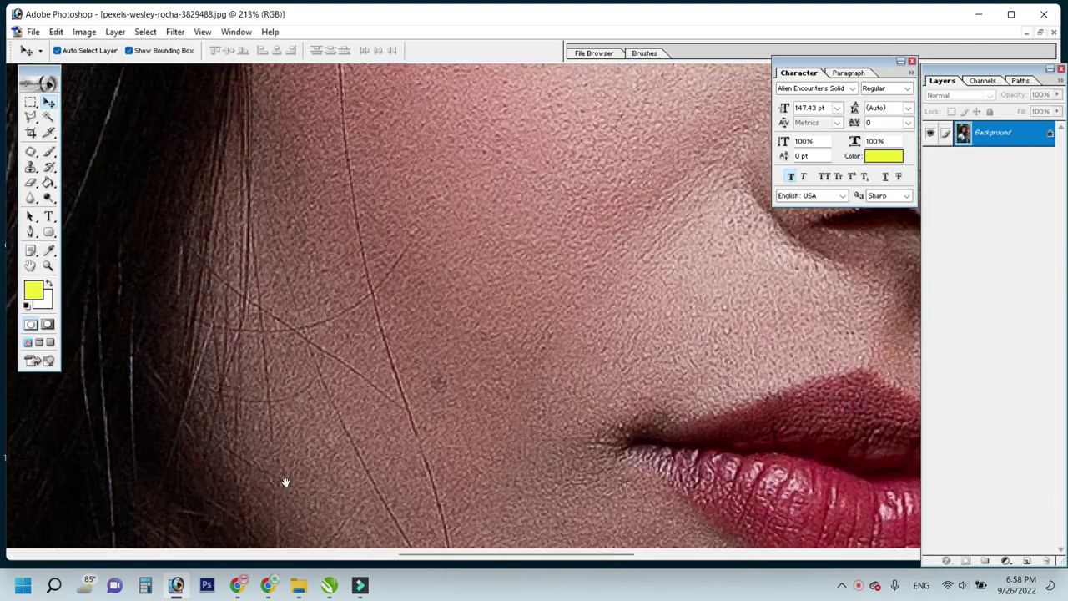
pyautogui.moveTo(262, 387)
pyautogui.mouseDown()
pyautogui.moveTo(648, 417)
pyautogui.moveTo(526, 472)
pyautogui.mouseUp()
pyautogui.scroll(2, 527, 472)
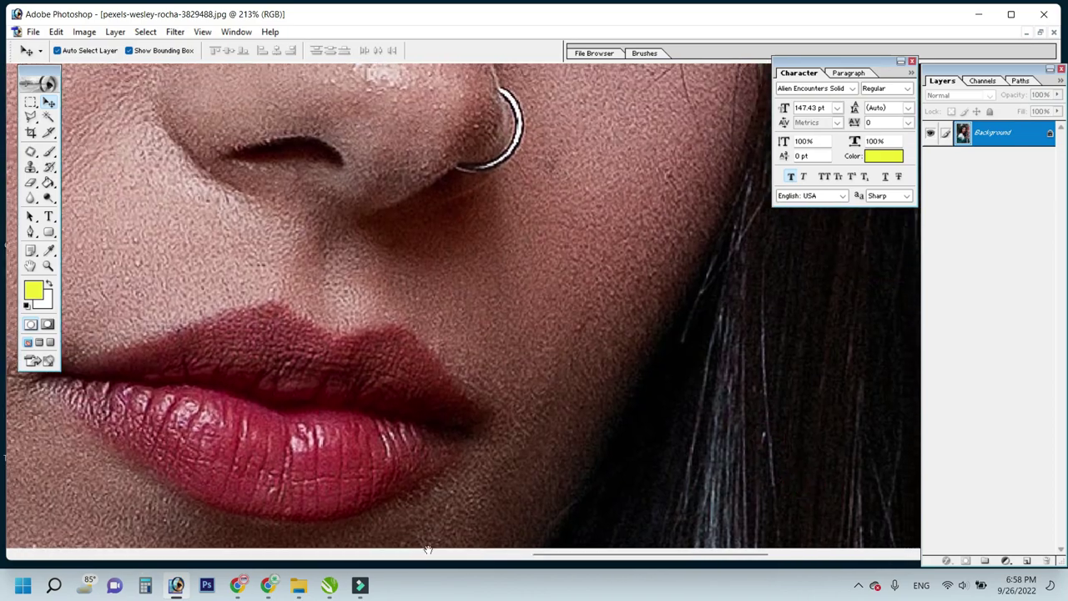
pyautogui.scroll(5, 568, 334)
pyautogui.scroll(3, 584, 425)
pyautogui.scroll(3, 500, 375)
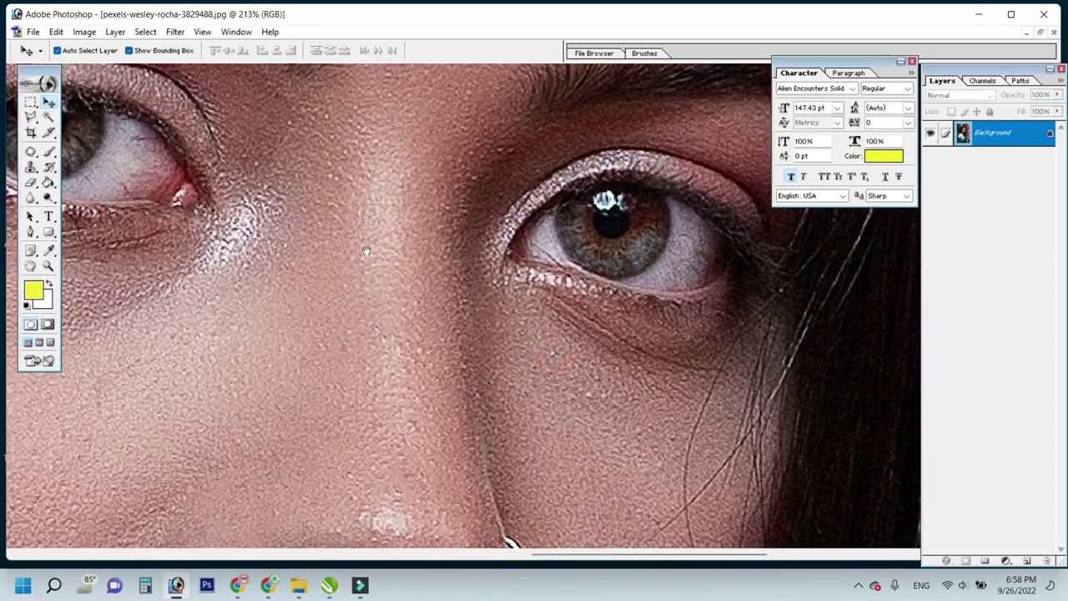
pyautogui.scroll(5, 400, 284)
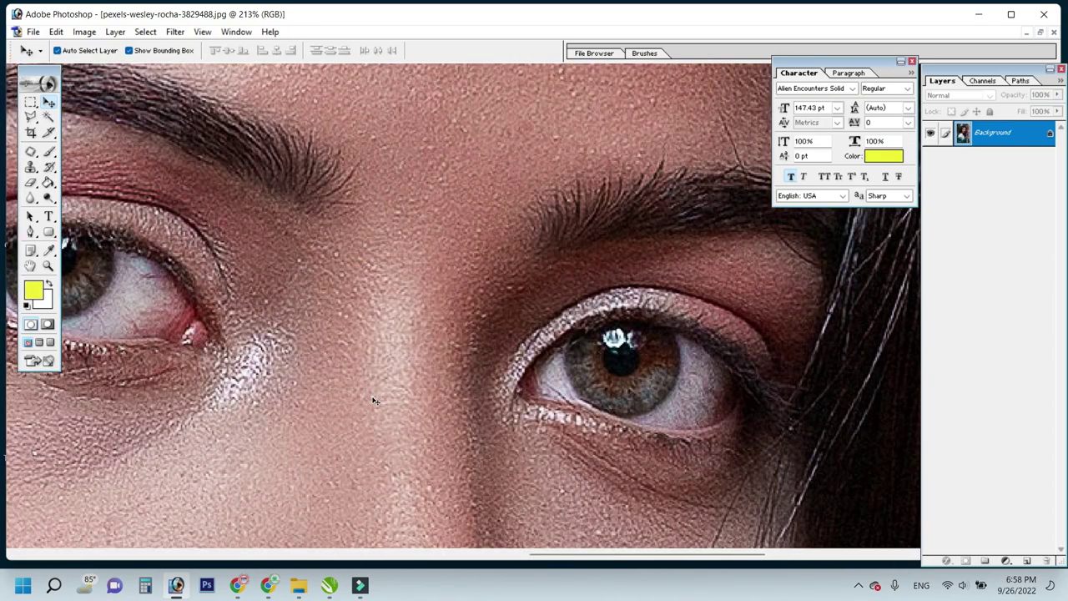
pyautogui.hotkey('ctrl', '-')
pyautogui.hotkey('ctrl', '-')
pyautogui.hotkey('ctrl', '-')
pyautogui.hotkey('ctrl', '-')
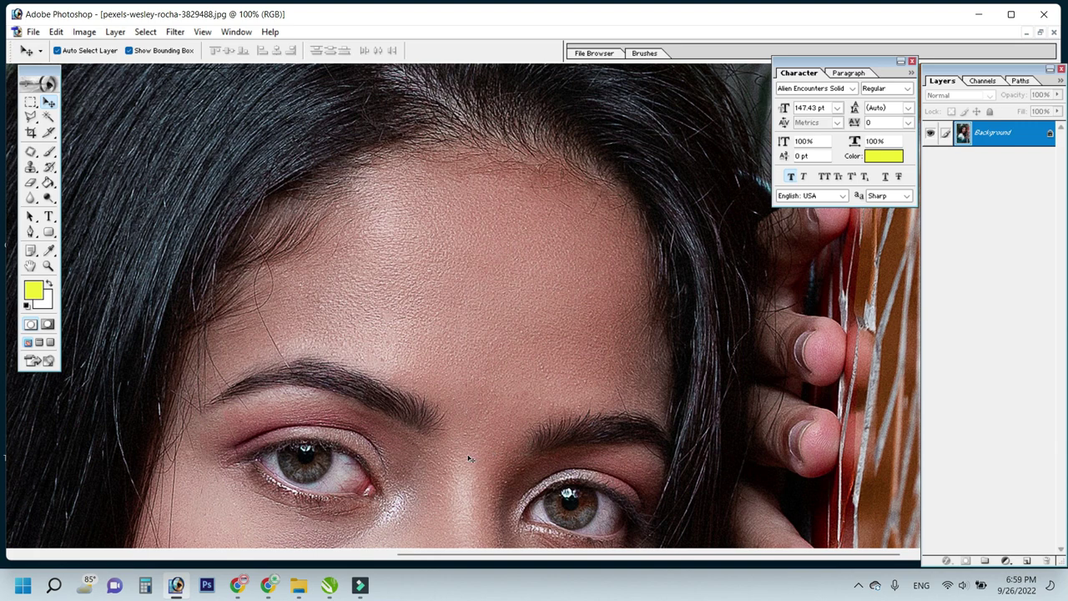
pyautogui.scroll(3, 443, 371)
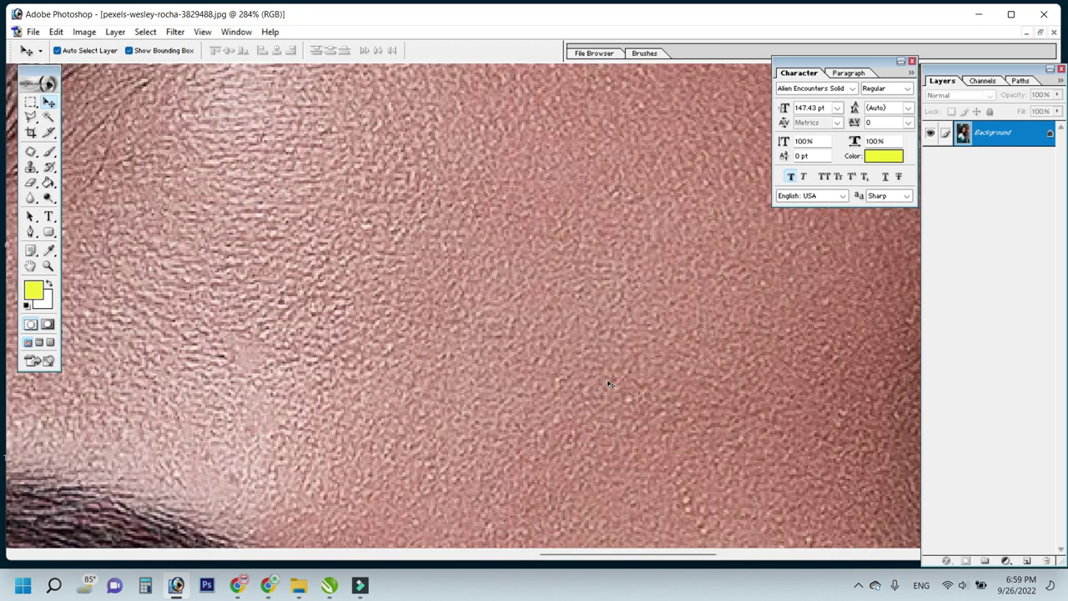
pyautogui.scroll(-1, 609, 384)
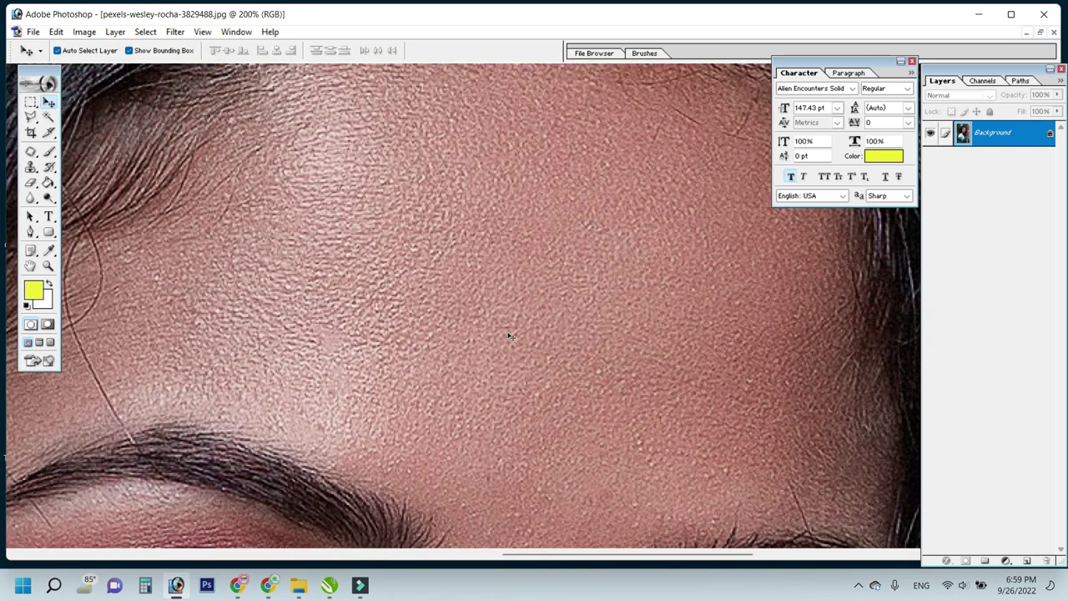
pyautogui.scroll(-5, 534, 345)
pyautogui.scroll(-5, 537, 405)
pyautogui.scroll(-3, 536, 406)
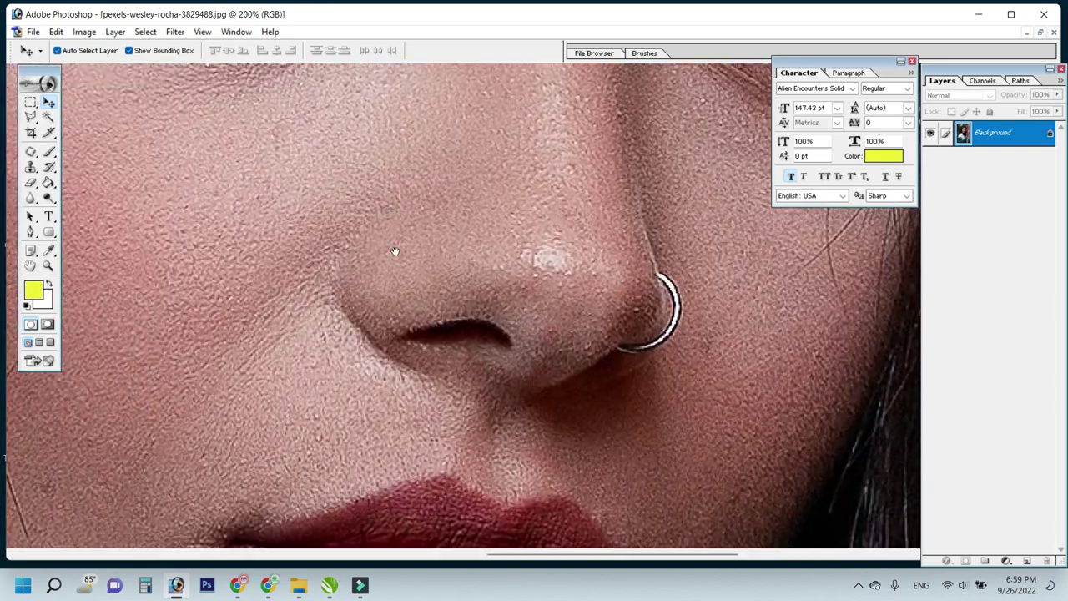
pyautogui.scroll(2, 390, 214)
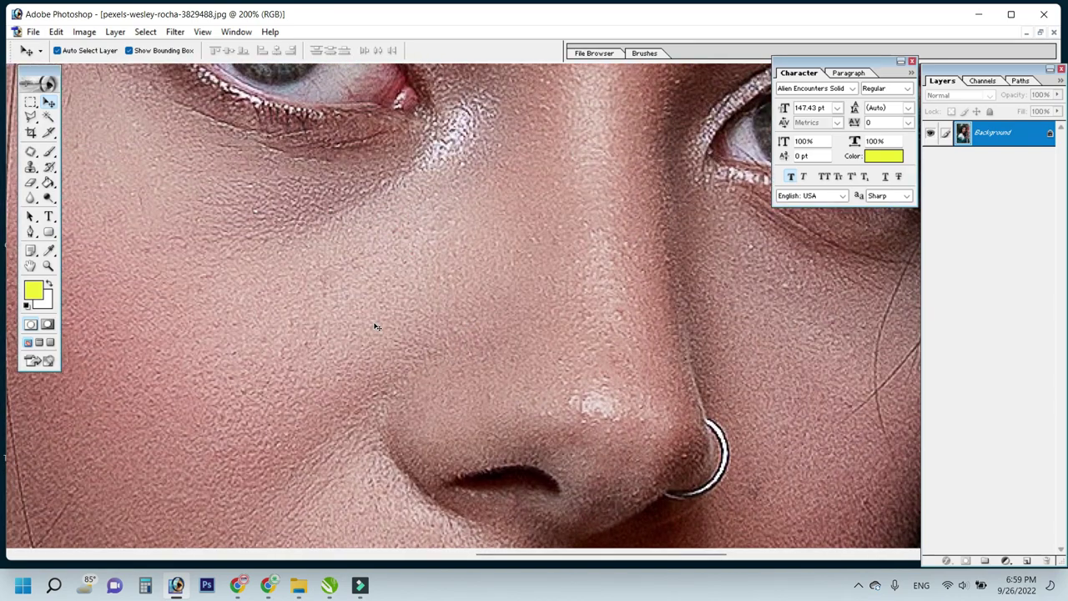
pyautogui.hotkey('ctrl', '-')
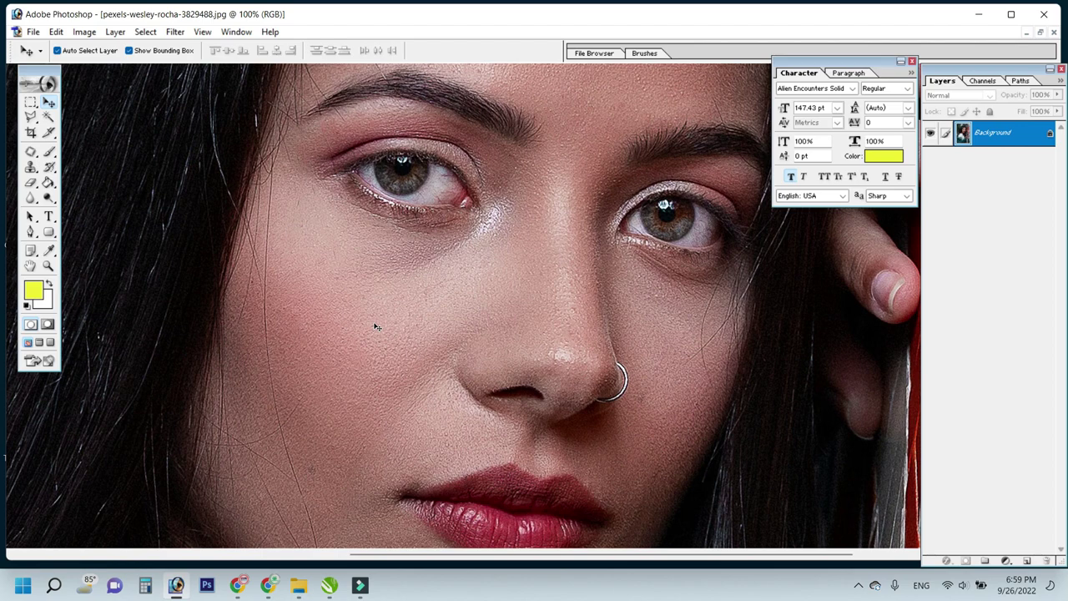
pyautogui.click(374, 323)
pyautogui.moveTo(581, 415); pyautogui.dragTo(450, 451)
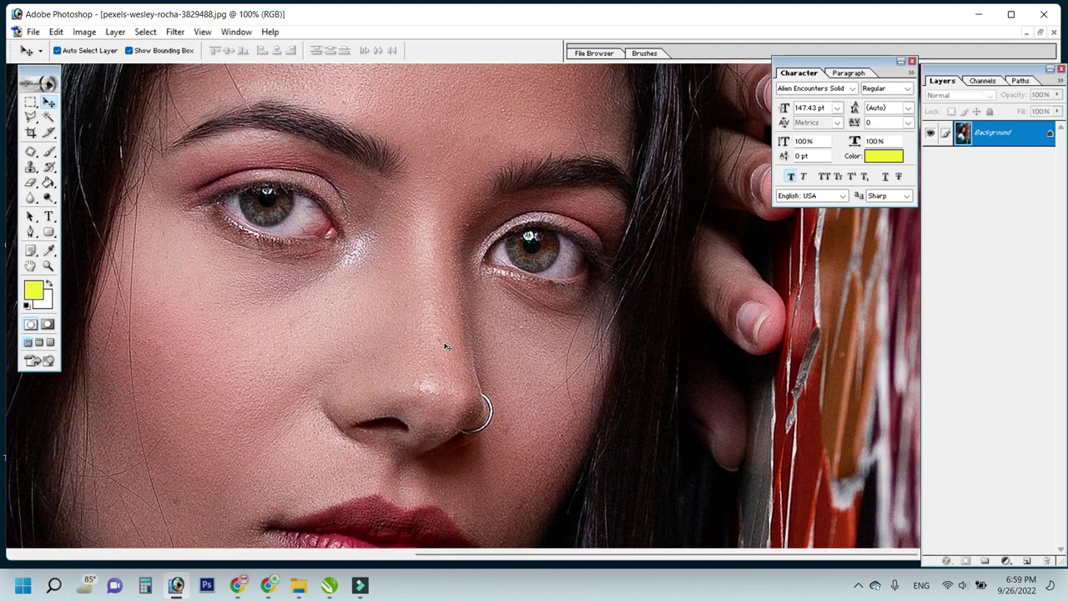
pyautogui.scroll(-3, 407, 442)
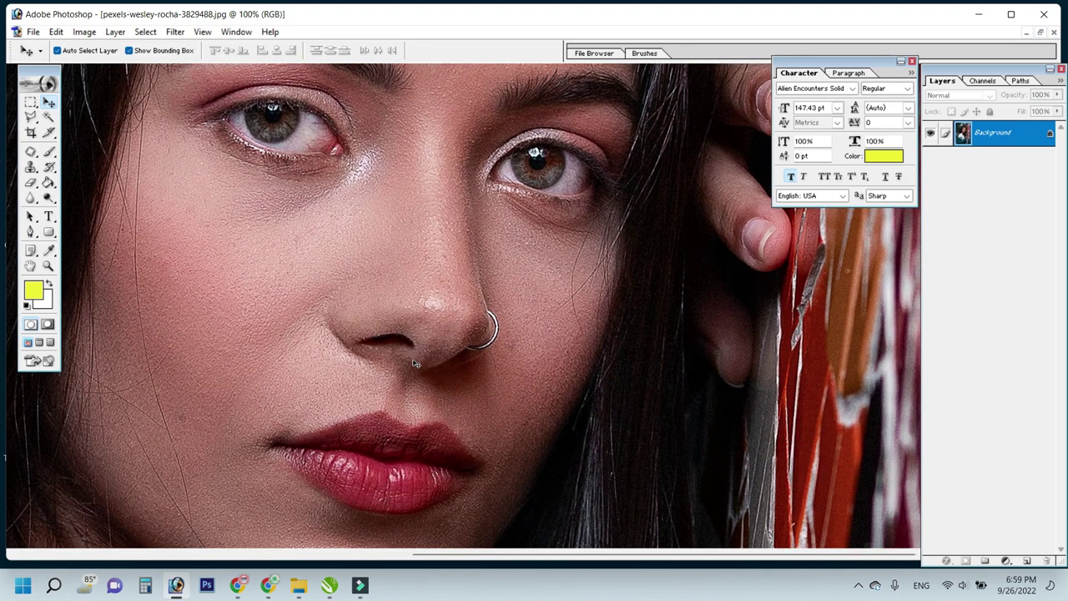
# Step: Apply a midtone Color Balance of -29 cyan, 0 magenta and +12 blue
pyautogui.hotkey('ctrl', 'b')
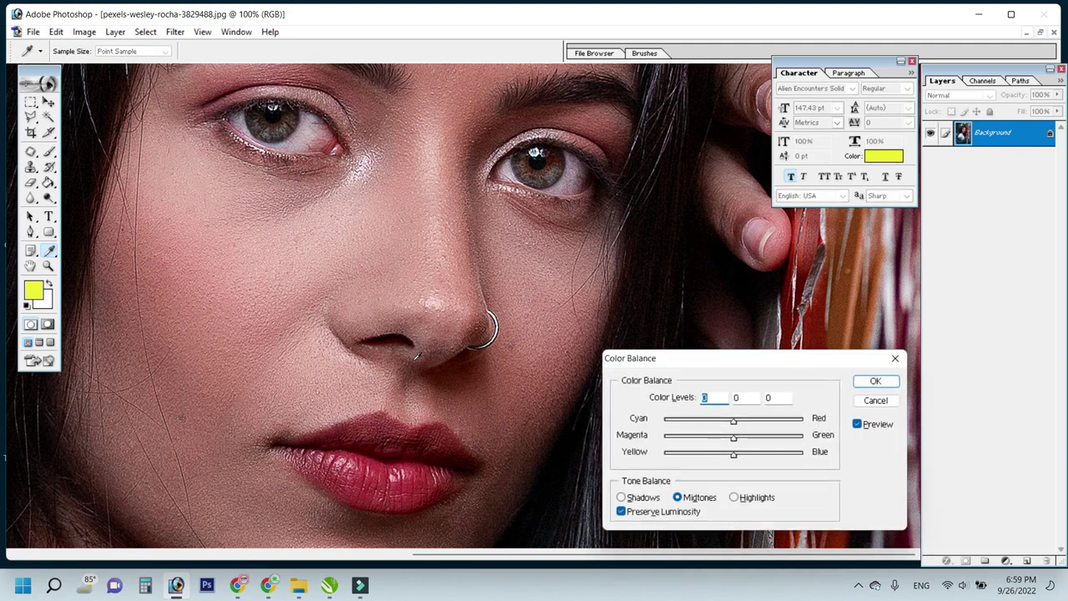
pyautogui.moveTo(731, 358); pyautogui.dragTo(771, 308)
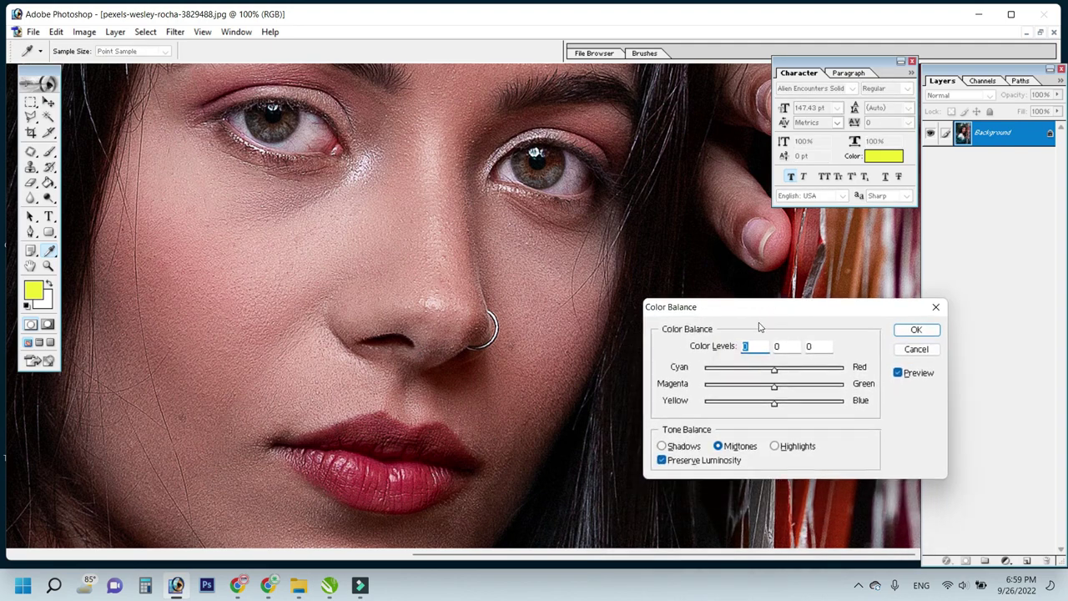
pyautogui.moveTo(774, 404); pyautogui.dragTo(781, 406)
pyautogui.moveTo(773, 370); pyautogui.dragTo(752, 372)
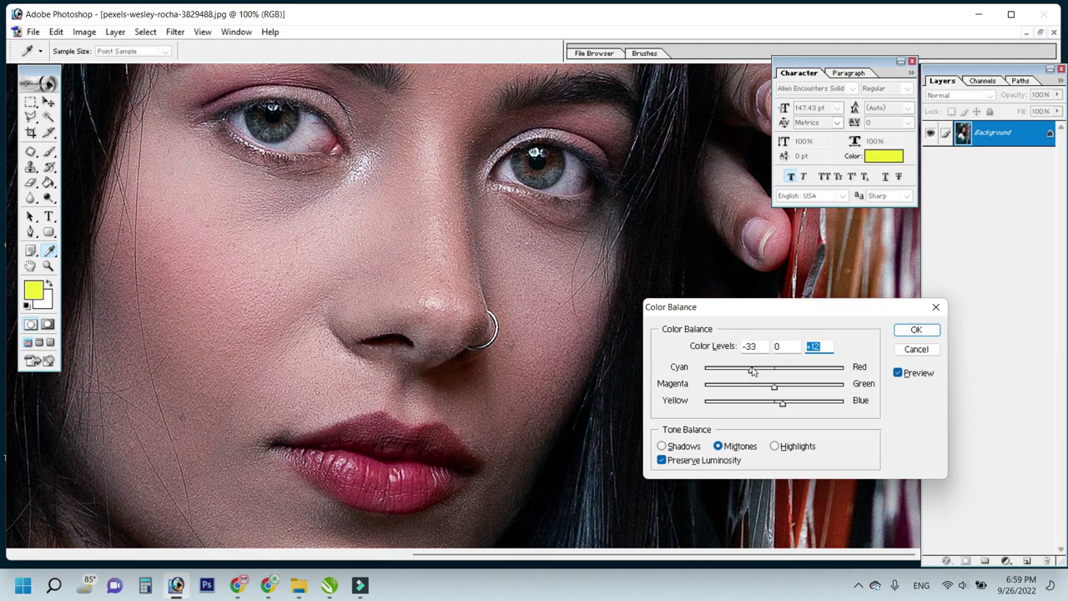
pyautogui.moveTo(751, 372)
pyautogui.mouseDown()
pyautogui.moveTo(771, 373)
pyautogui.moveTo(751, 372)
pyautogui.mouseUp()
pyautogui.click(754, 370)
pyautogui.click(917, 331)
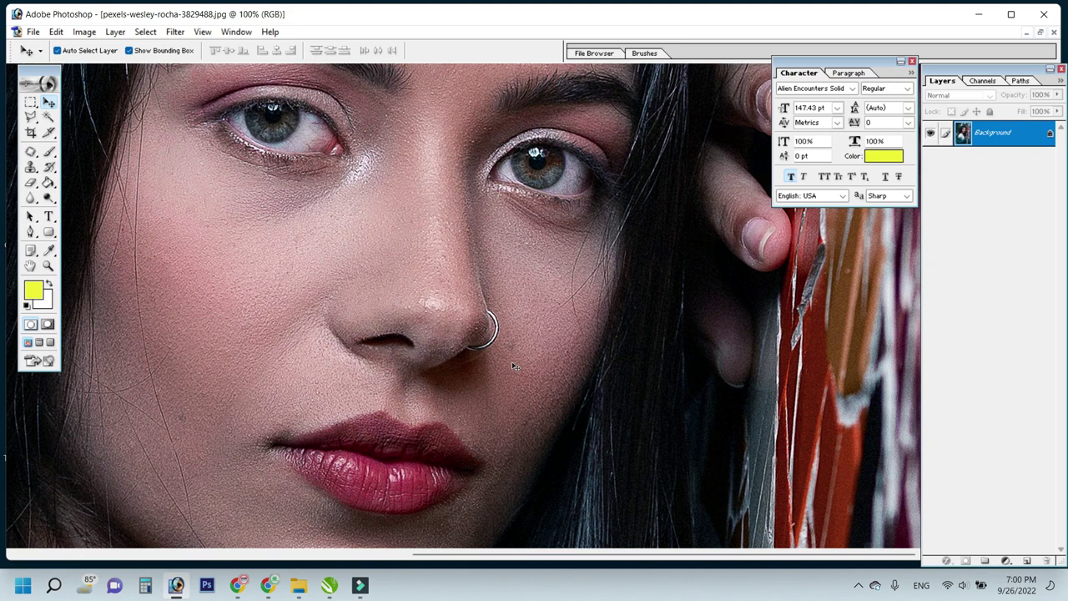
# Step: Lift the RGB curve from input 116 to output 133, then recheck the face and lips
pyautogui.hotkey('ctrl', 'm')
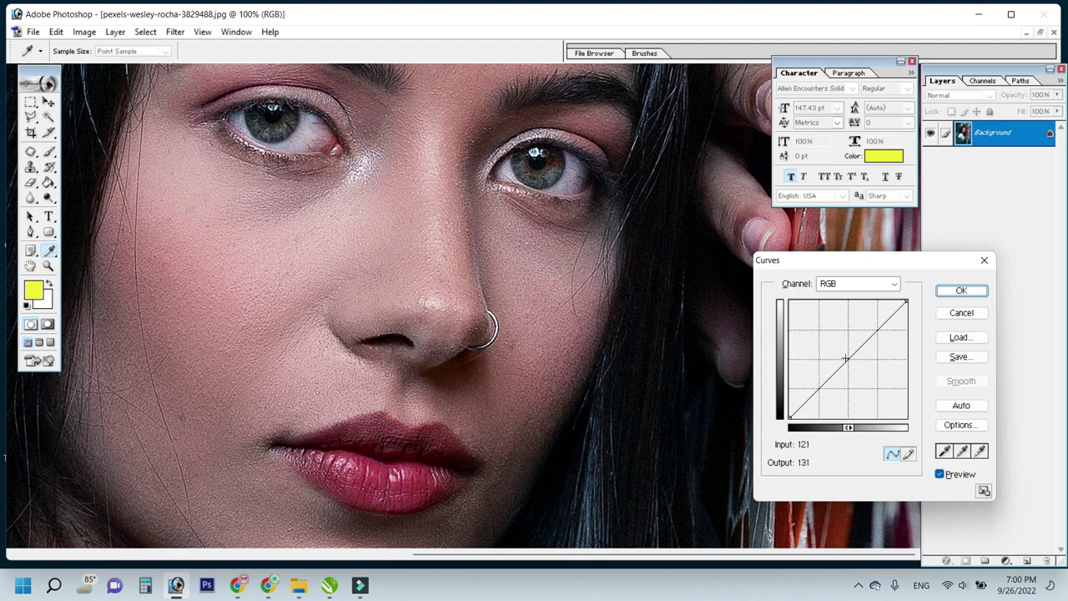
pyautogui.moveTo(845, 358); pyautogui.dragTo(842, 357)
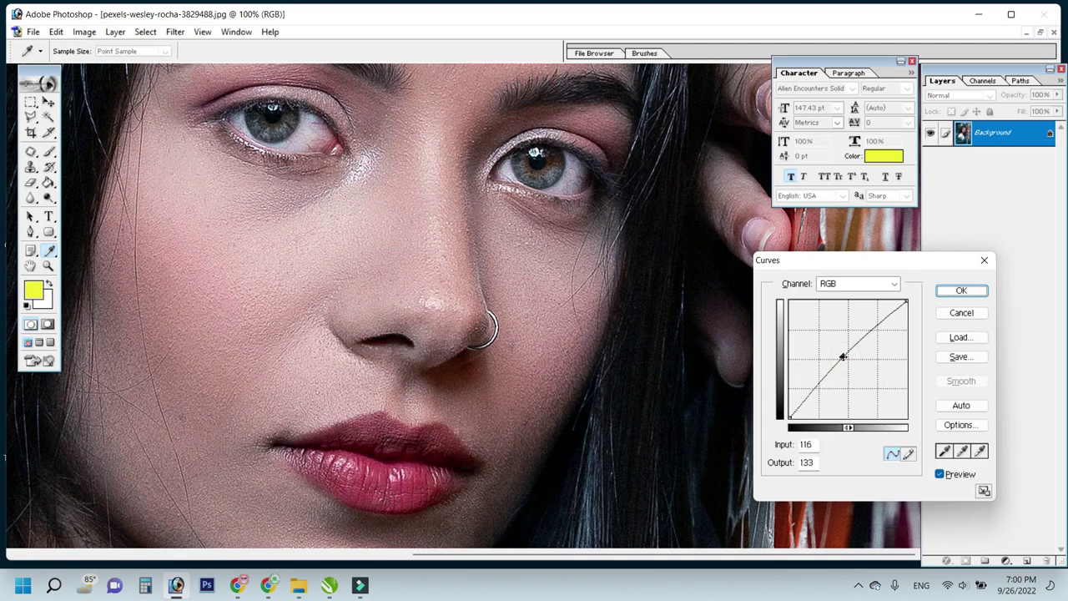
pyautogui.click(959, 289)
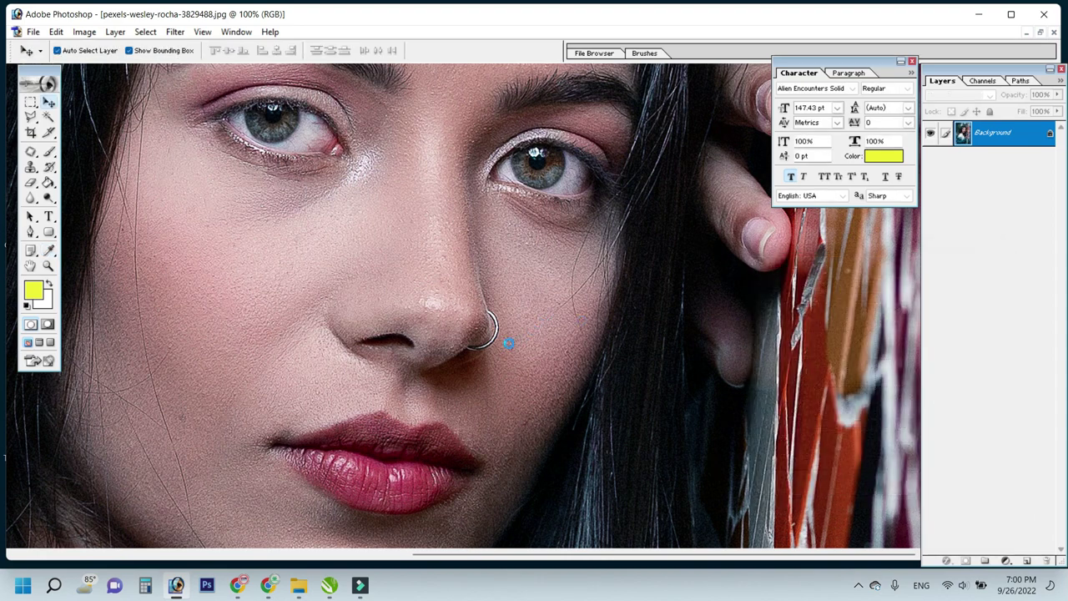
pyautogui.hotkey('ctrl', '-')
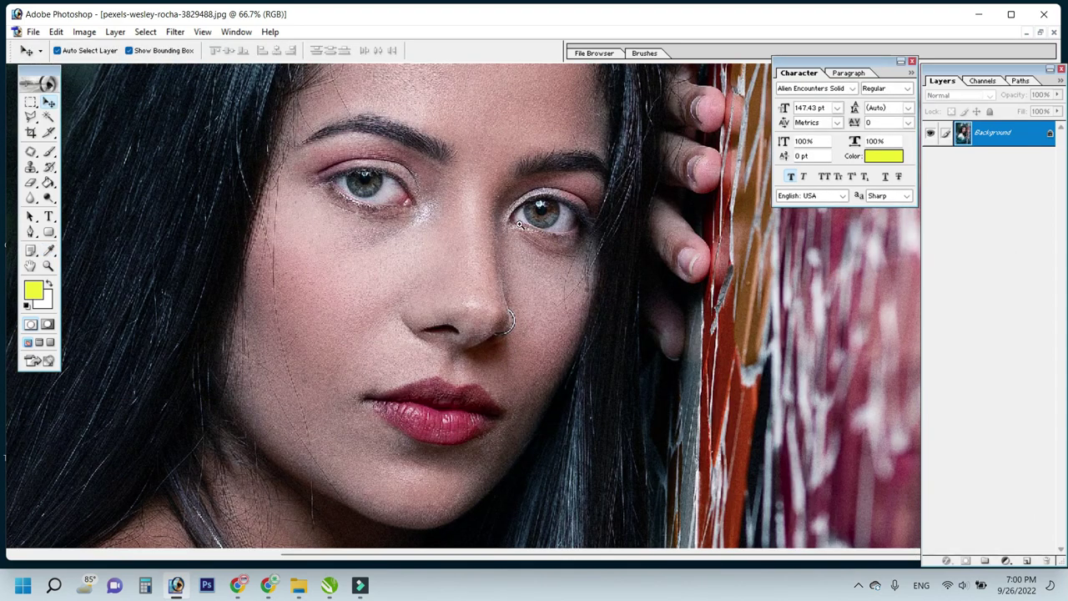
pyautogui.click(482, 197)
pyautogui.moveTo(517, 444); pyautogui.dragTo(471, 337)
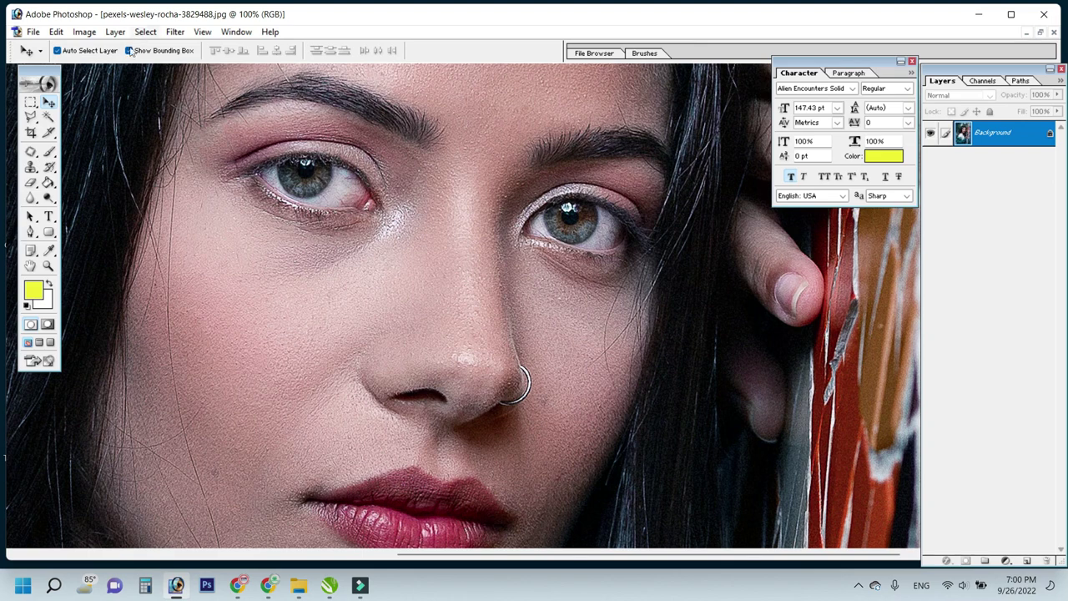
pyautogui.click(176, 33)
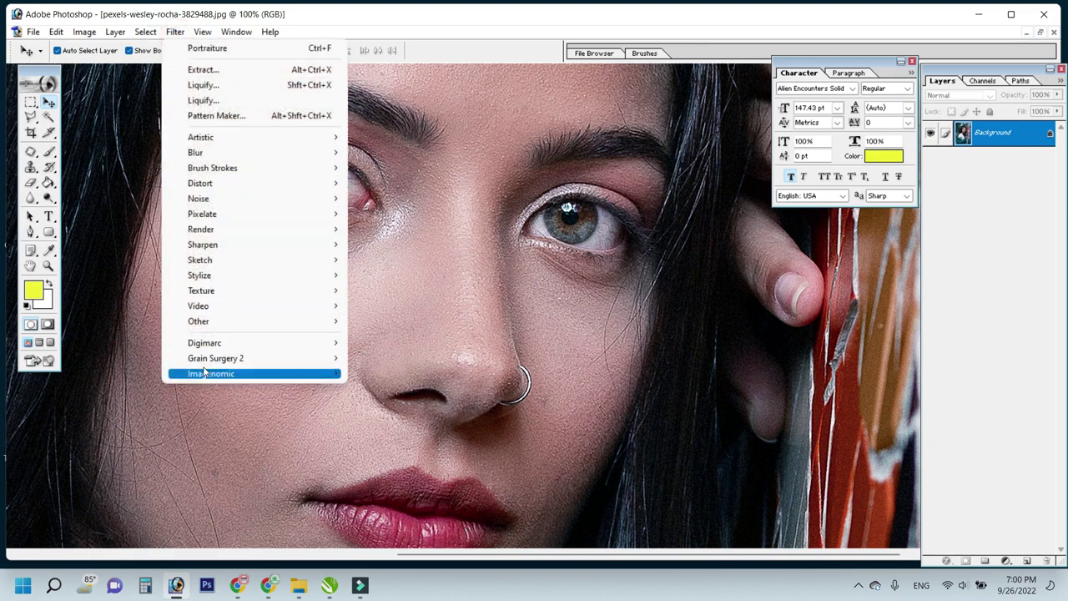
pyautogui.moveTo(215, 358)
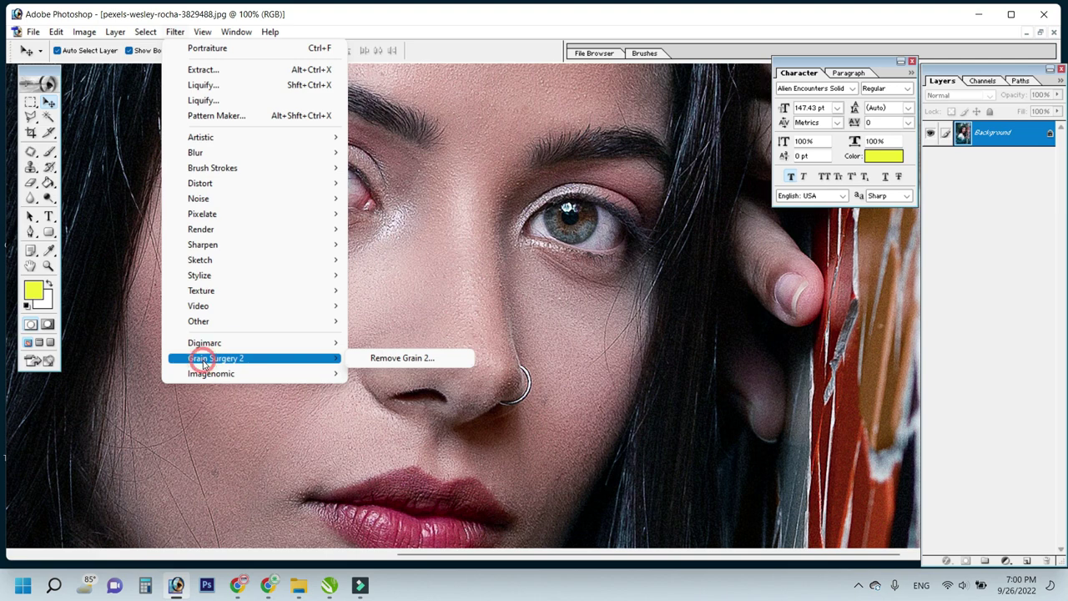
# Step: Run Grain Surgery's Remove Grain 2 with Noise Reduction set to 120%
pyautogui.click(405, 357)
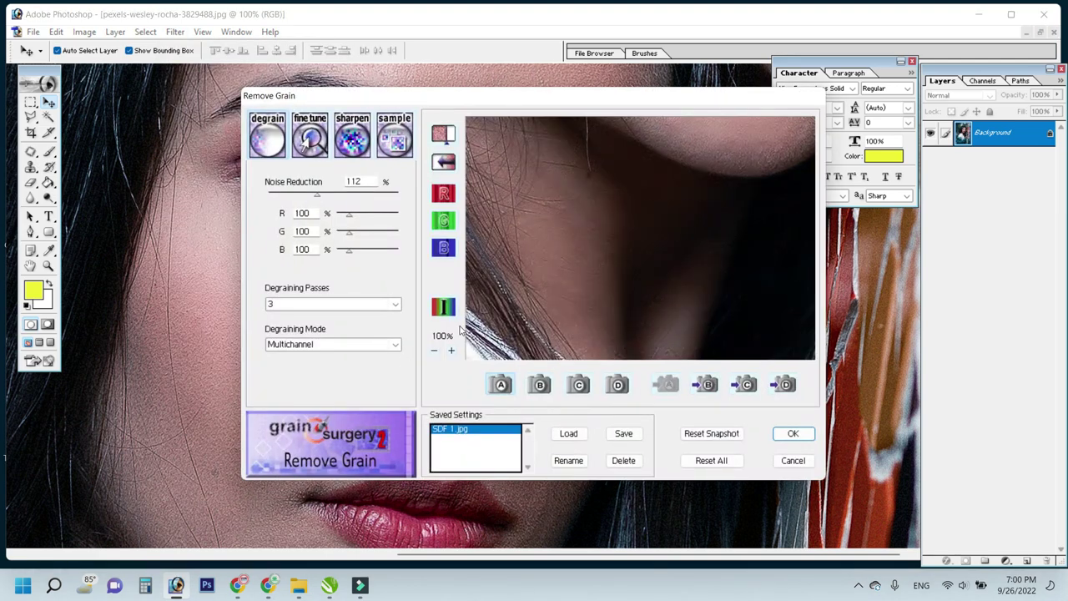
pyautogui.moveTo(650, 174); pyautogui.dragTo(636, 334)
pyautogui.moveTo(674, 175); pyautogui.dragTo(647, 287)
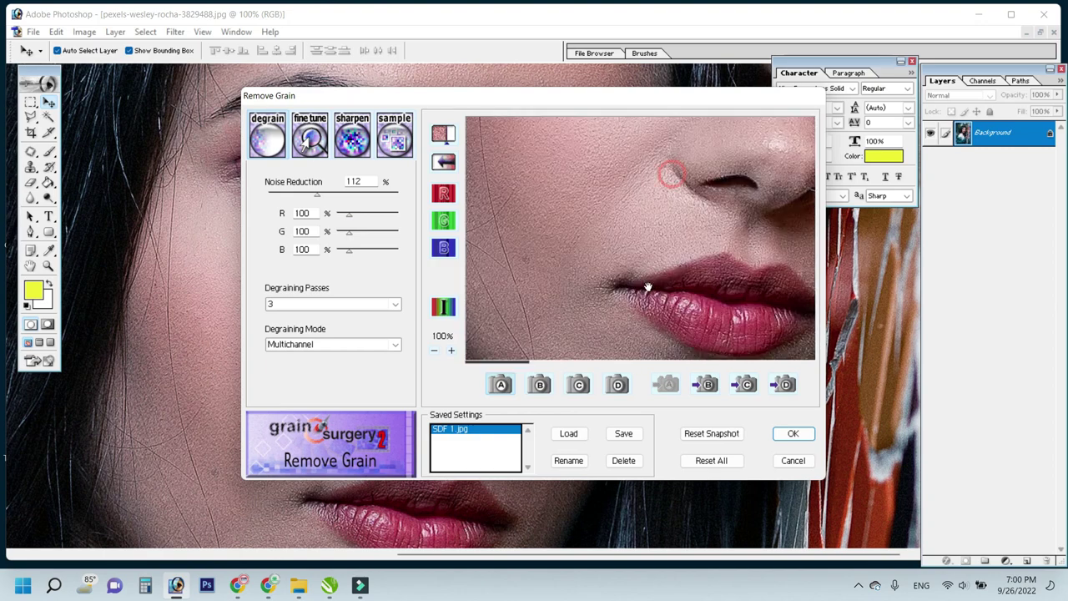
pyautogui.moveTo(672, 203); pyautogui.dragTo(673, 255)
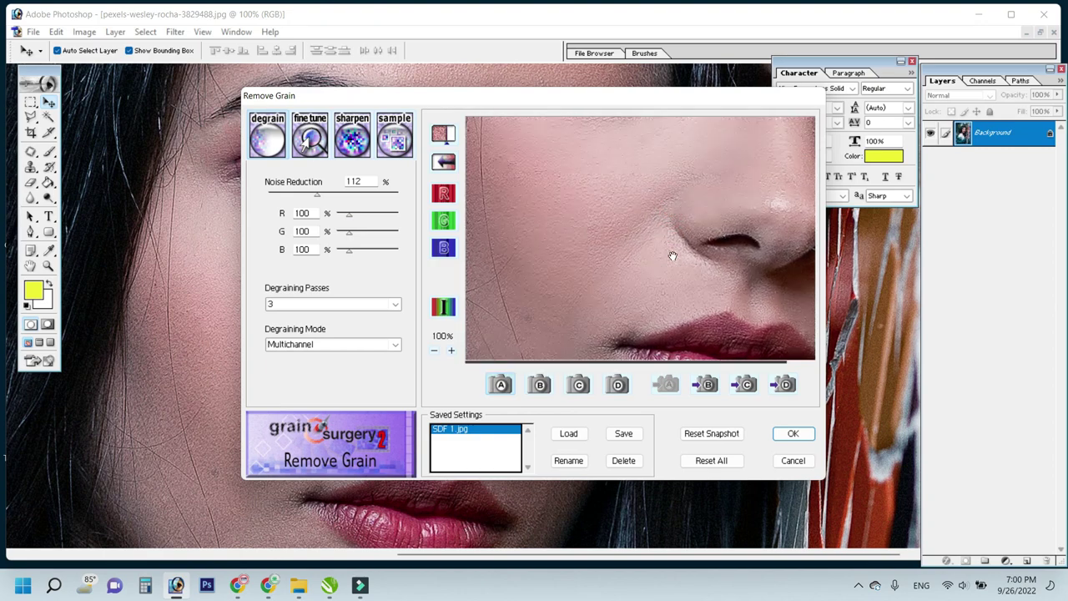
pyautogui.moveTo(626, 192)
pyautogui.mouseDown()
pyautogui.moveTo(611, 251)
pyautogui.moveTo(602, 169)
pyautogui.moveTo(640, 242)
pyautogui.mouseUp()
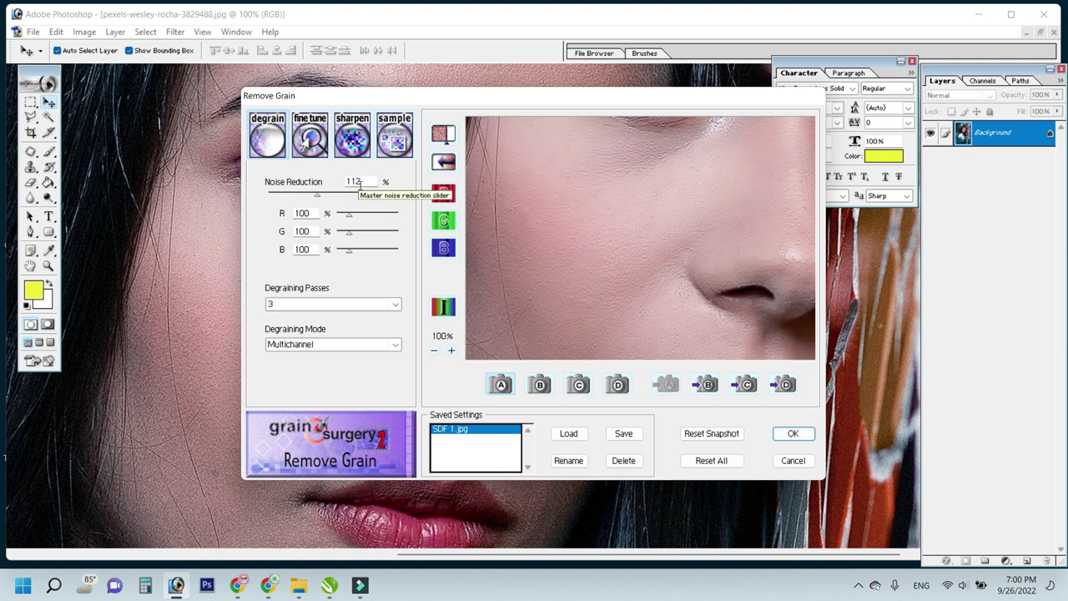
pyautogui.click(372, 182)
pyautogui.doubleClick(372, 182)
pyautogui.write('12')
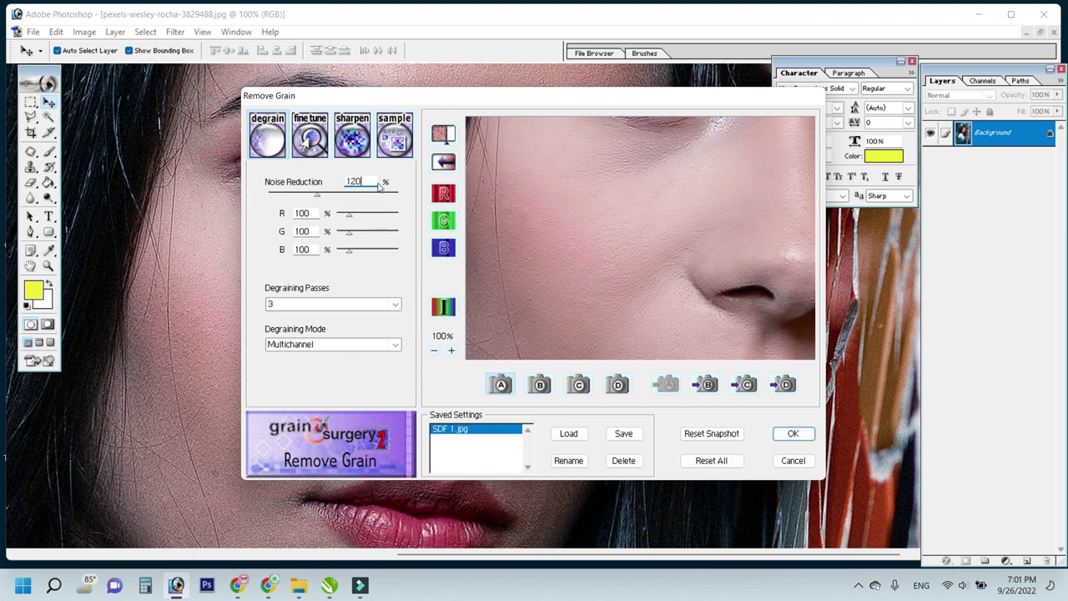
pyautogui.click(793, 433)
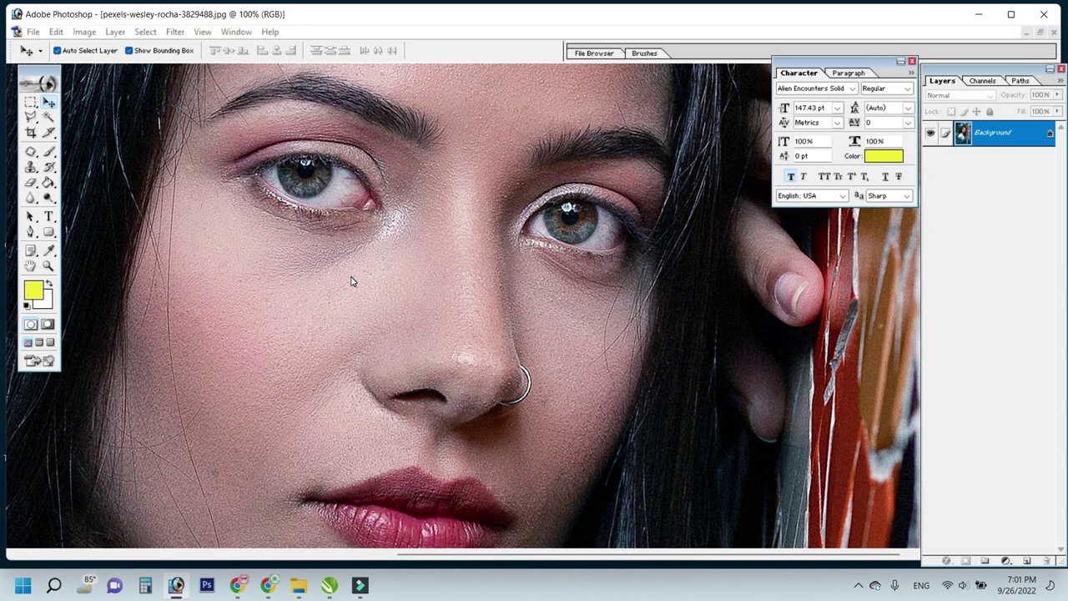
# Step: Undo the 120% grain removal and zoom in on the nose and lips
pyautogui.hotkey('ctrl', 'z')
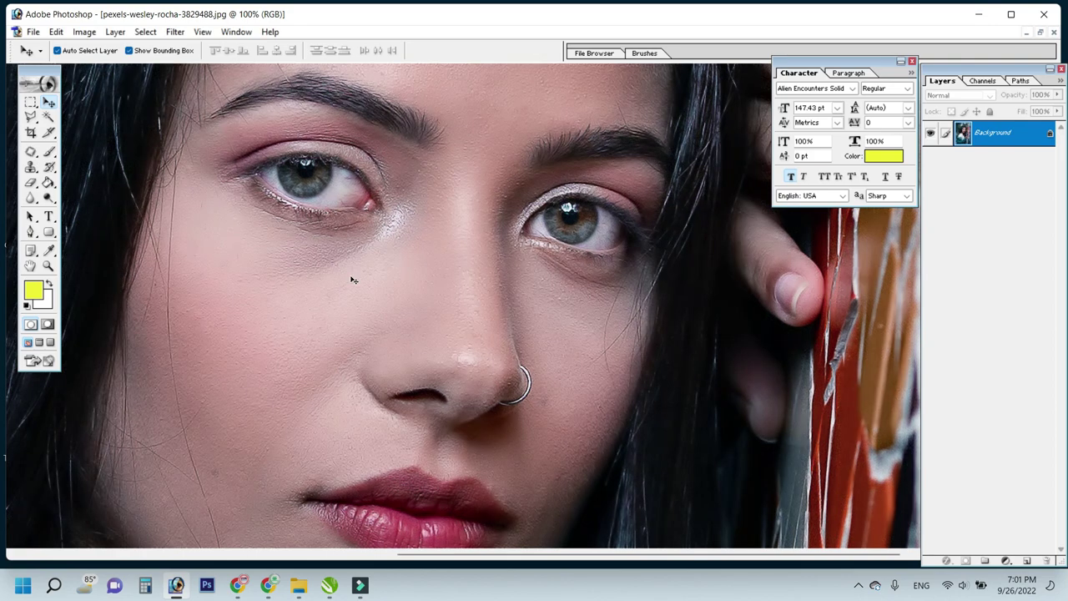
pyautogui.hotkey('ctrl', '-')
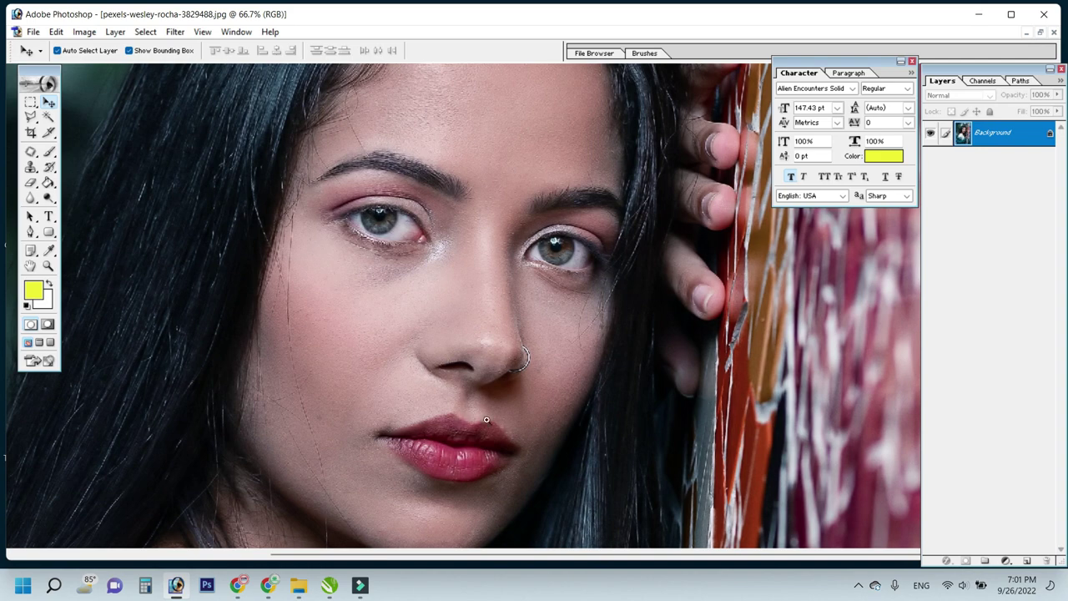
pyautogui.moveTo(331, 273); pyautogui.dragTo(618, 501)
pyautogui.moveTo(562, 377); pyautogui.dragTo(439, 424)
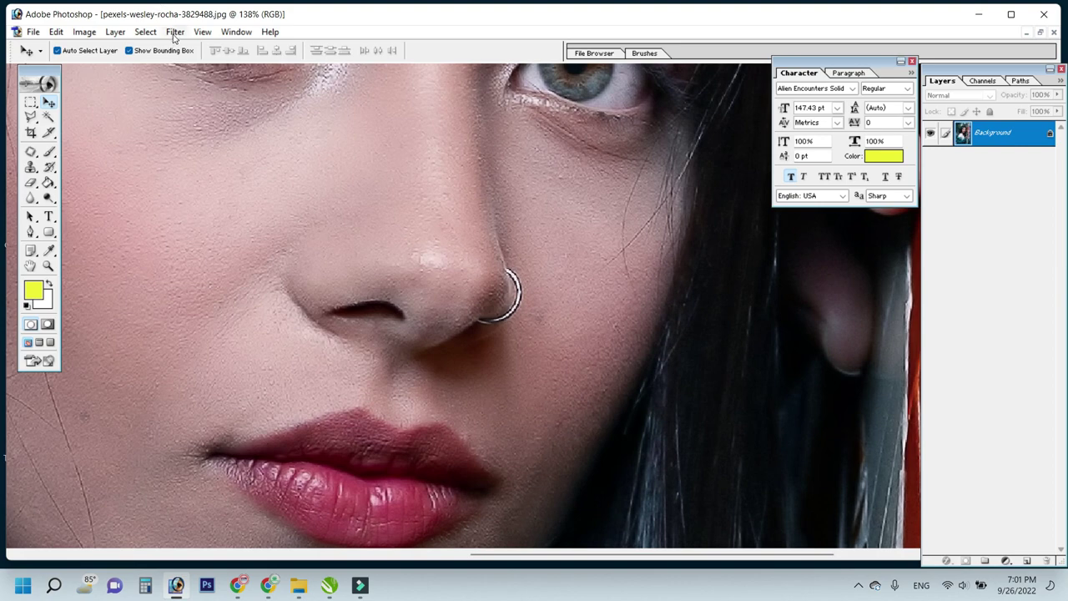
# Step: Run Filter > Grain Surgery 2 > Remove Grain 2 again with Noise Reduction at 100
pyautogui.click(174, 34)
pyautogui.click(278, 358)
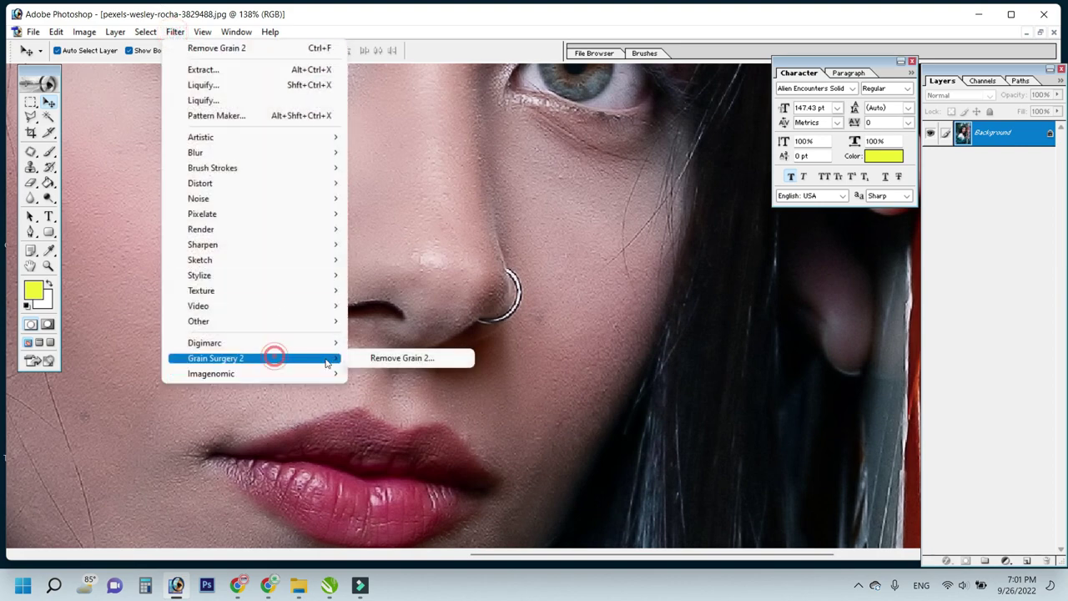
pyautogui.click(408, 357)
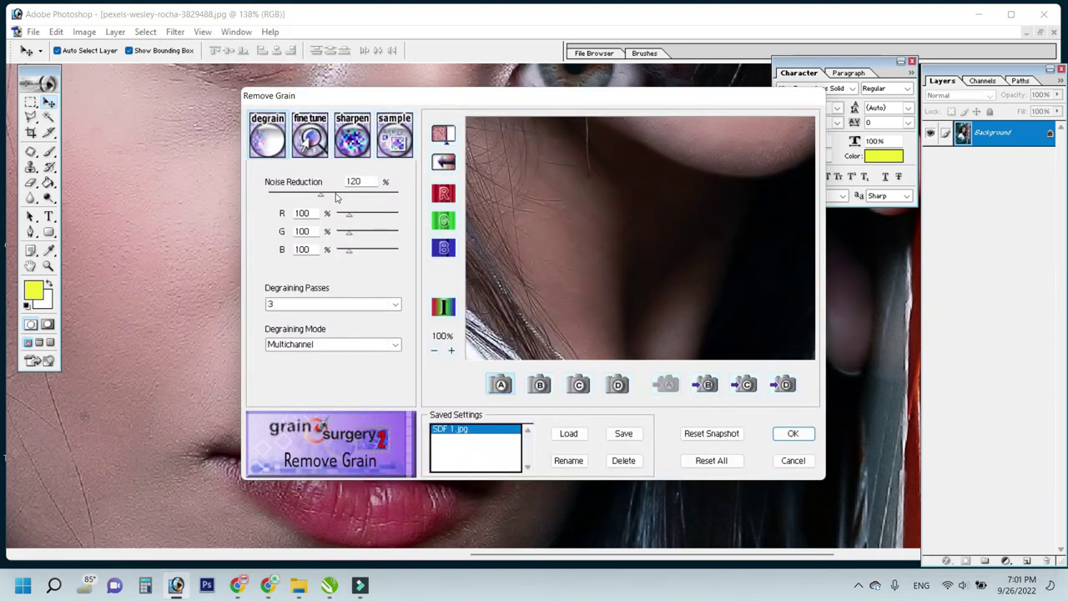
pyautogui.doubleClick(367, 181)
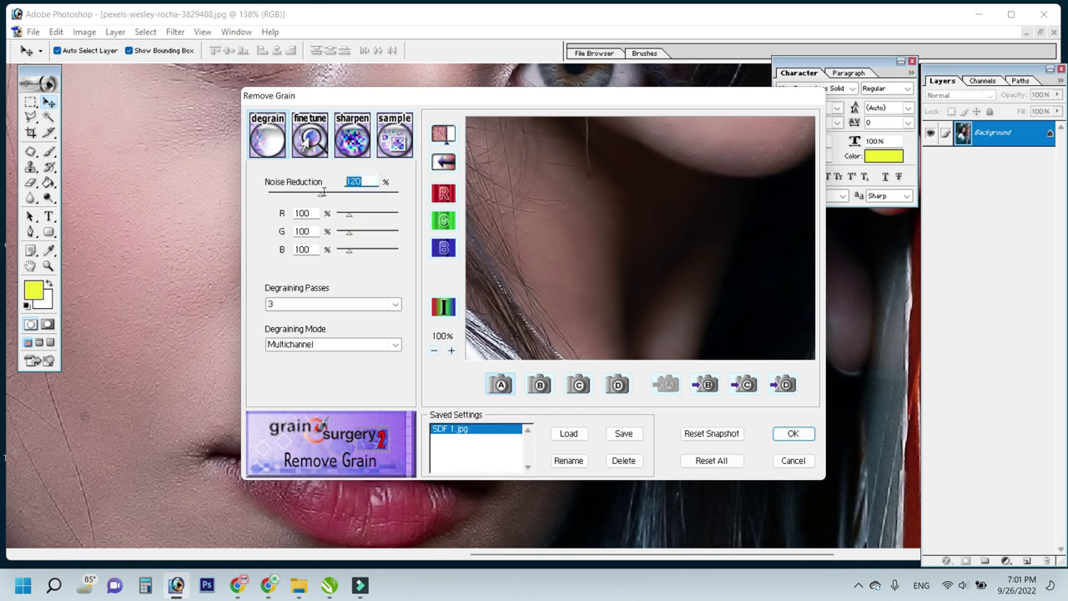
pyautogui.write('10')
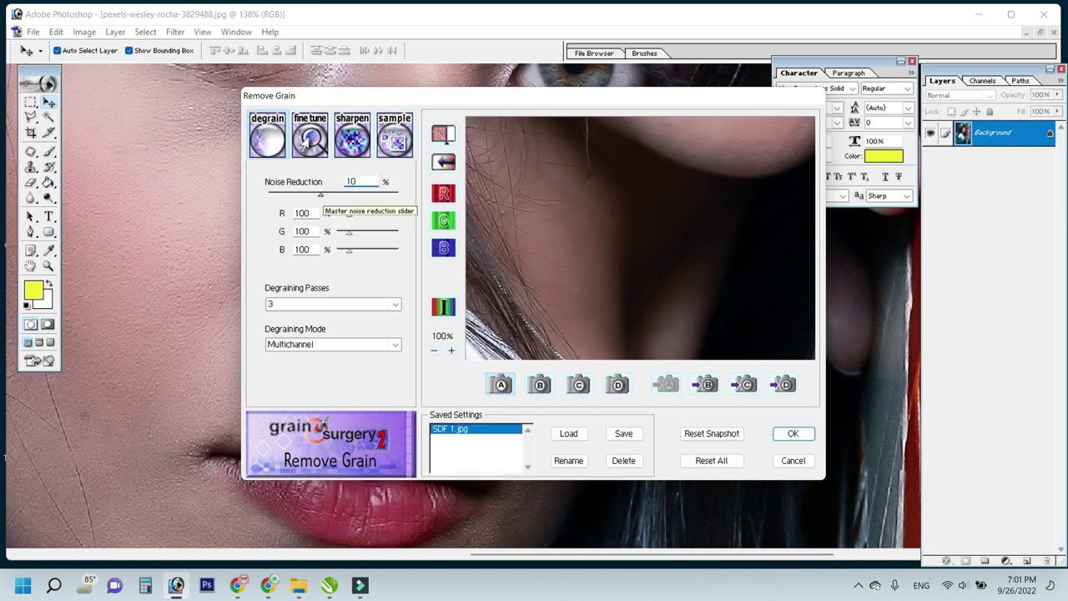
pyautogui.write('0')
pyautogui.moveTo(739, 217)
pyautogui.mouseDown()
pyautogui.moveTo(715, 209)
pyautogui.moveTo(675, 301)
pyautogui.mouseUp()
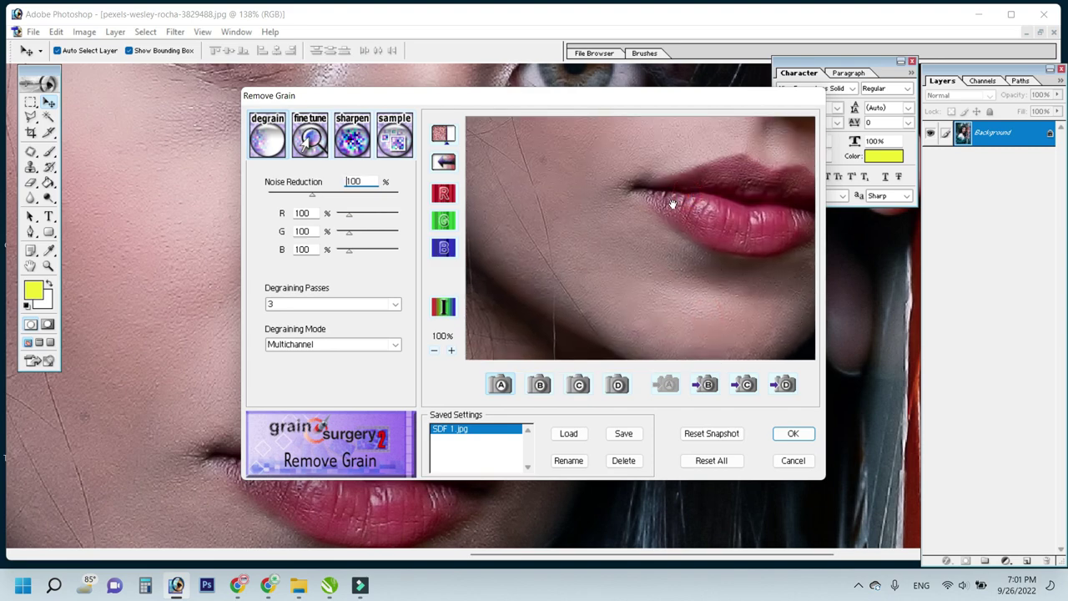
pyautogui.click(791, 434)
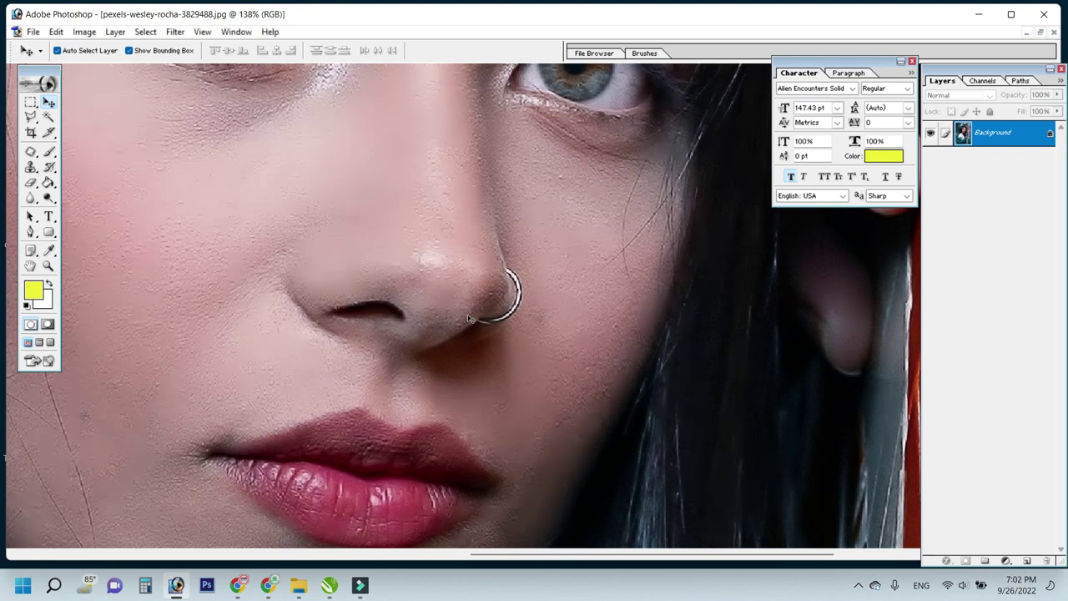
# Step: Apply a second midtone Color Balance with +20 toward green and +23 toward blue
pyautogui.hotkey('ctrl', 'b')
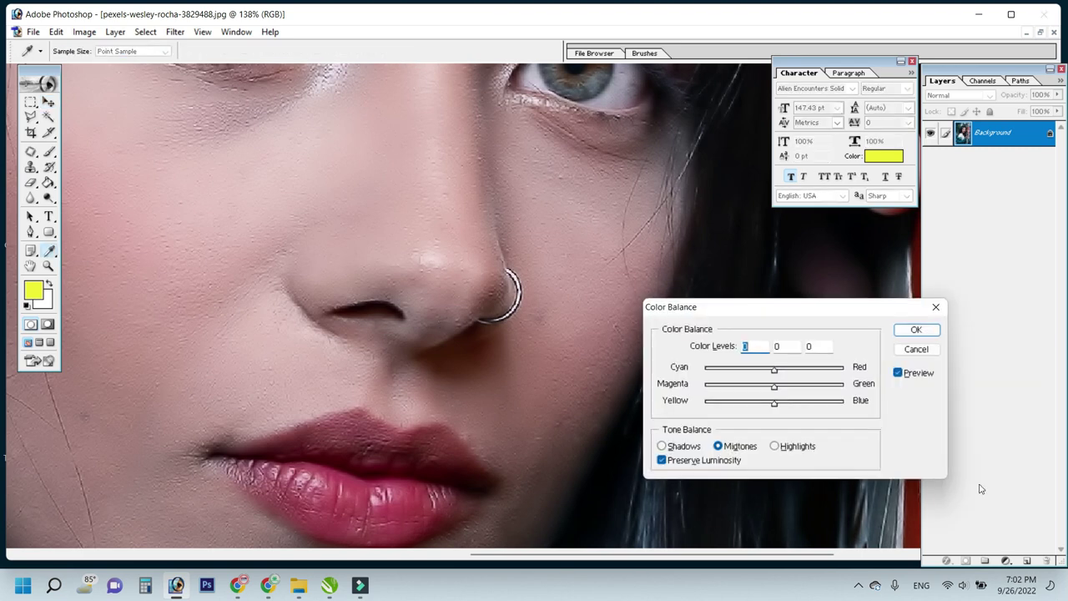
pyautogui.moveTo(774, 405); pyautogui.dragTo(787, 406)
pyautogui.moveTo(774, 387); pyautogui.dragTo(784, 390)
pyautogui.click(915, 329)
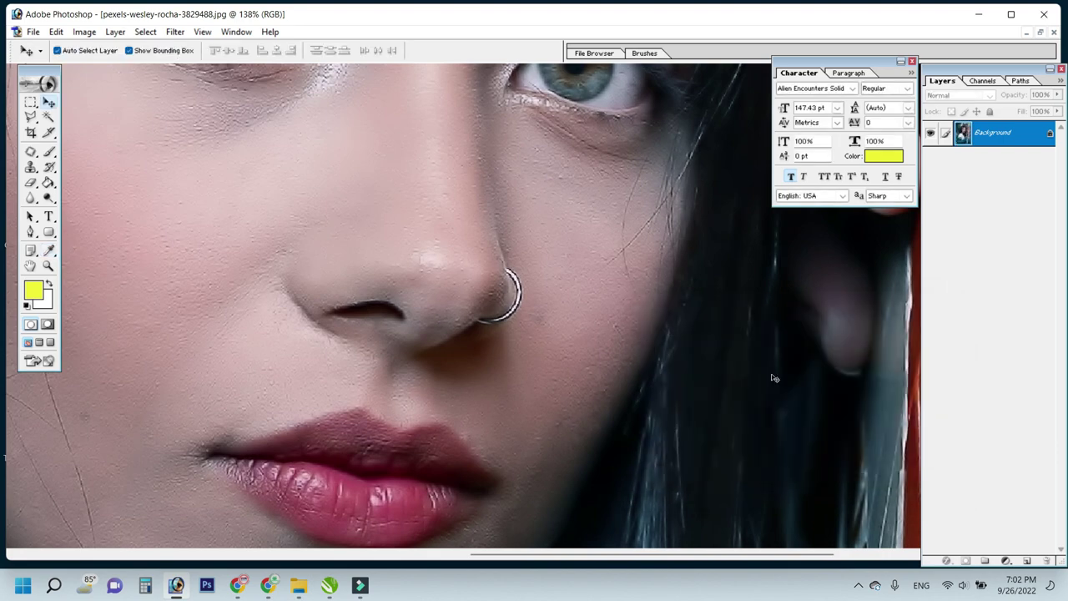
pyautogui.hotkey('ctrl', '-')
pyautogui.hotkey('ctrl', '-')
pyautogui.hotkey('ctrl', '-')
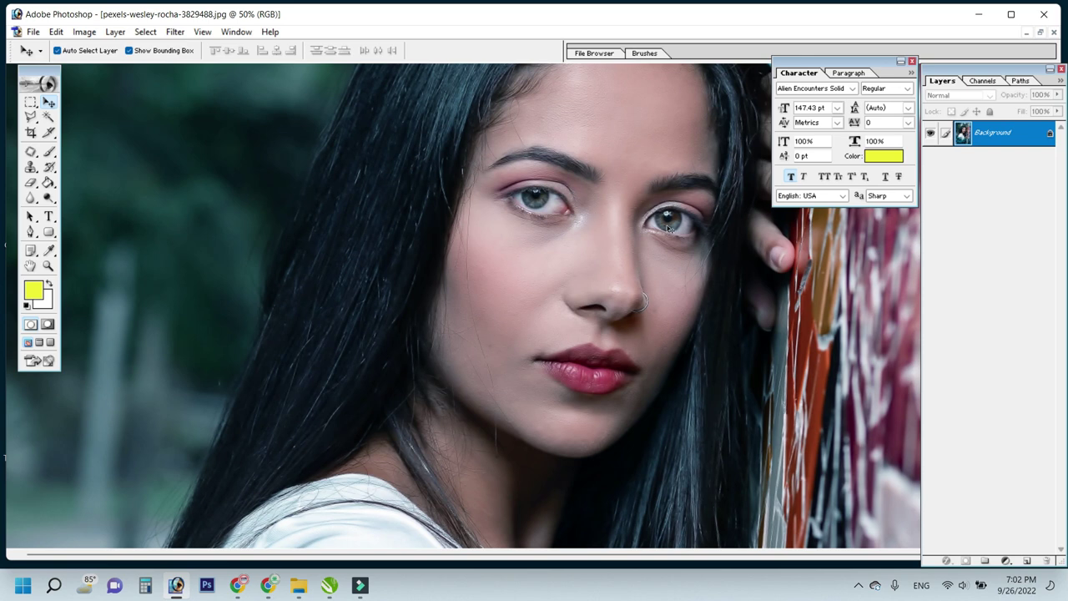
# Step: Run Imagenomic Portraiture with the Fine detail smoothing slider at +3
pyautogui.click(175, 33)
pyautogui.moveTo(211, 373)
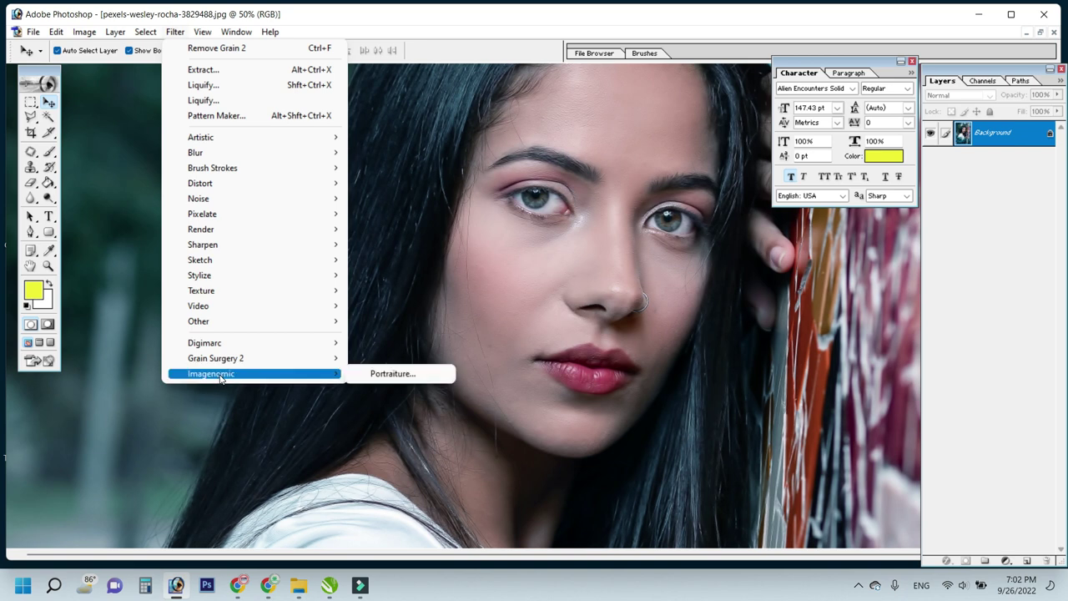
pyautogui.click(382, 373)
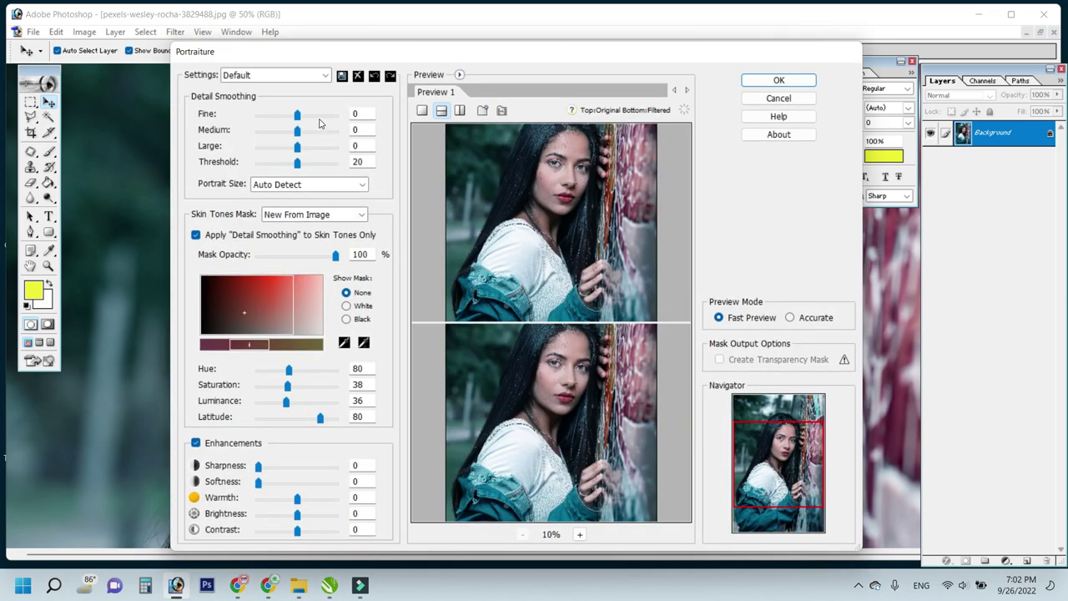
pyautogui.doubleClick(346, 115)
pyautogui.write('-2')
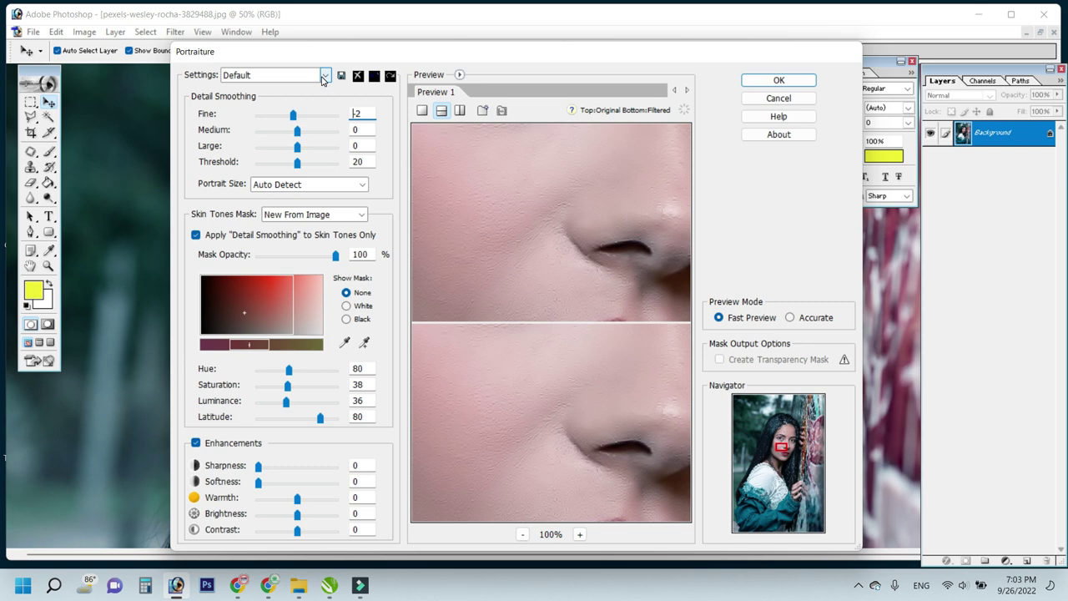
pyautogui.moveTo(293, 115); pyautogui.dragTo(303, 116)
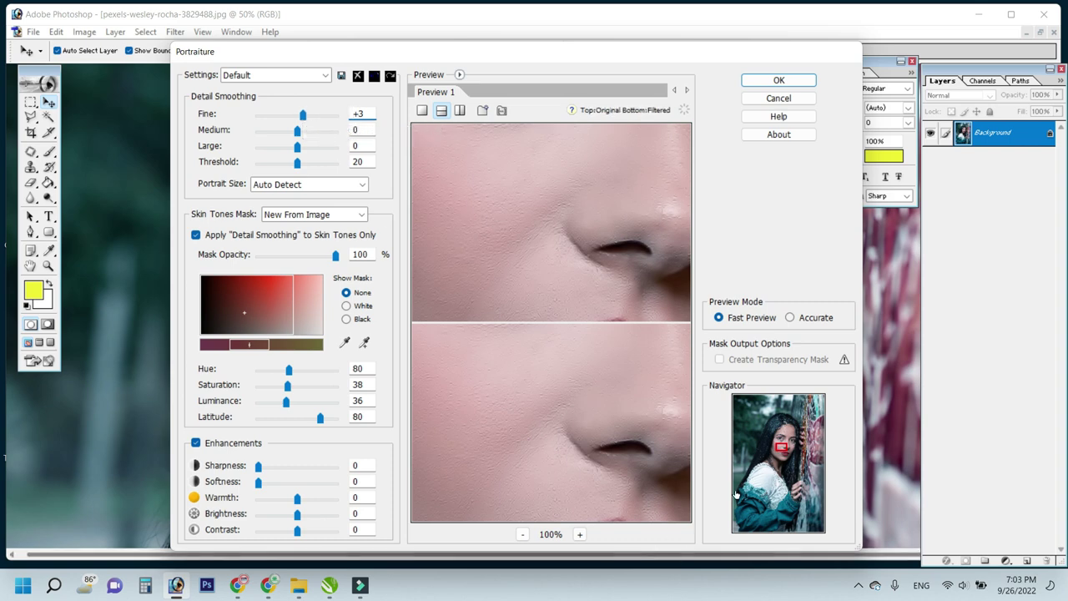
pyautogui.click(798, 81)
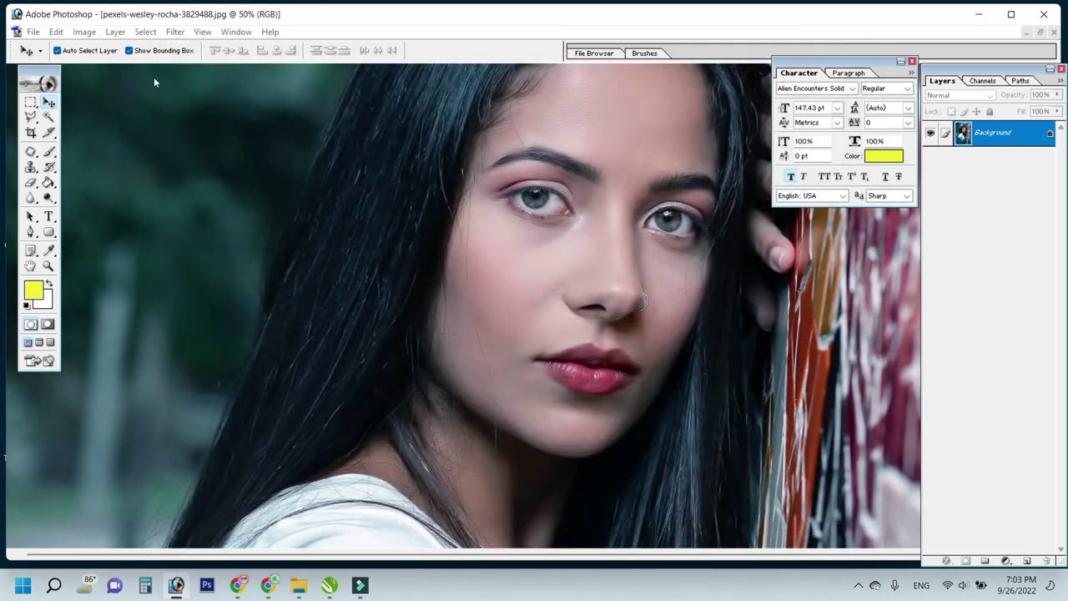
# Step: Fit the image, zoom over the nose, eyes and lips, then zoom out to the entire image
pyautogui.hotkey('ctrl', '0')
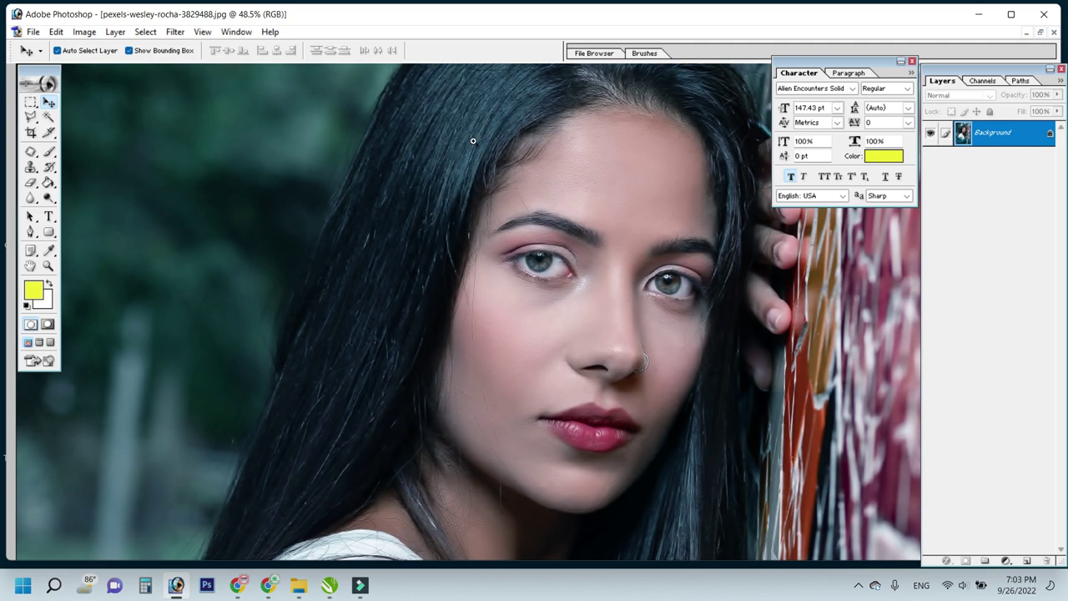
pyautogui.scroll(5, 472, 141)
pyautogui.moveTo(589, 417)
pyautogui.mouseDown()
pyautogui.moveTo(574, 197)
pyautogui.moveTo(595, 155)
pyautogui.mouseUp()
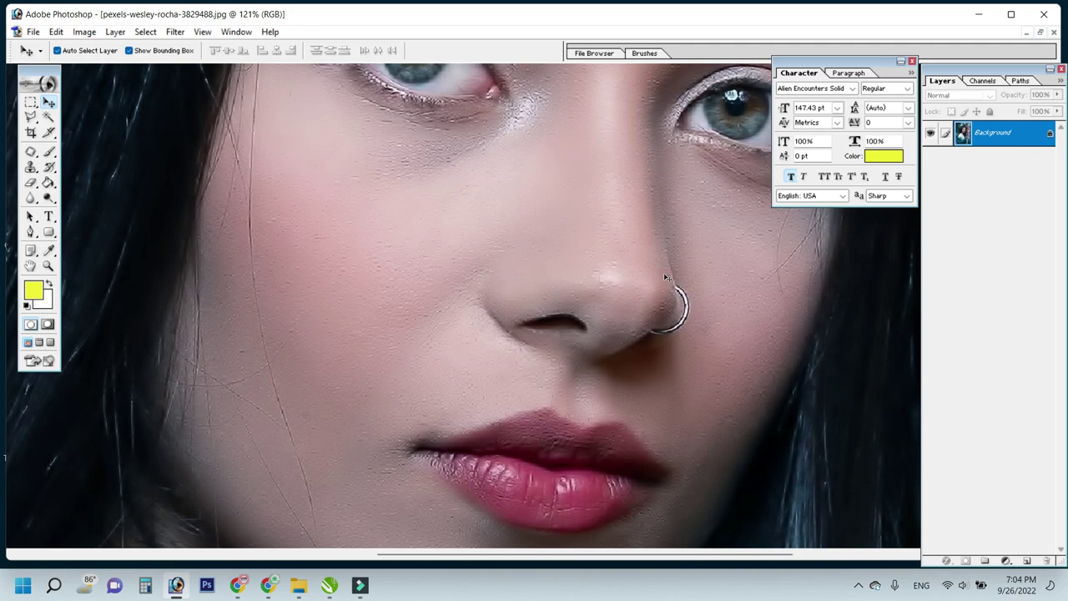
pyautogui.moveTo(665, 276); pyautogui.dragTo(584, 361)
pyautogui.moveTo(486, 184); pyautogui.dragTo(479, 442)
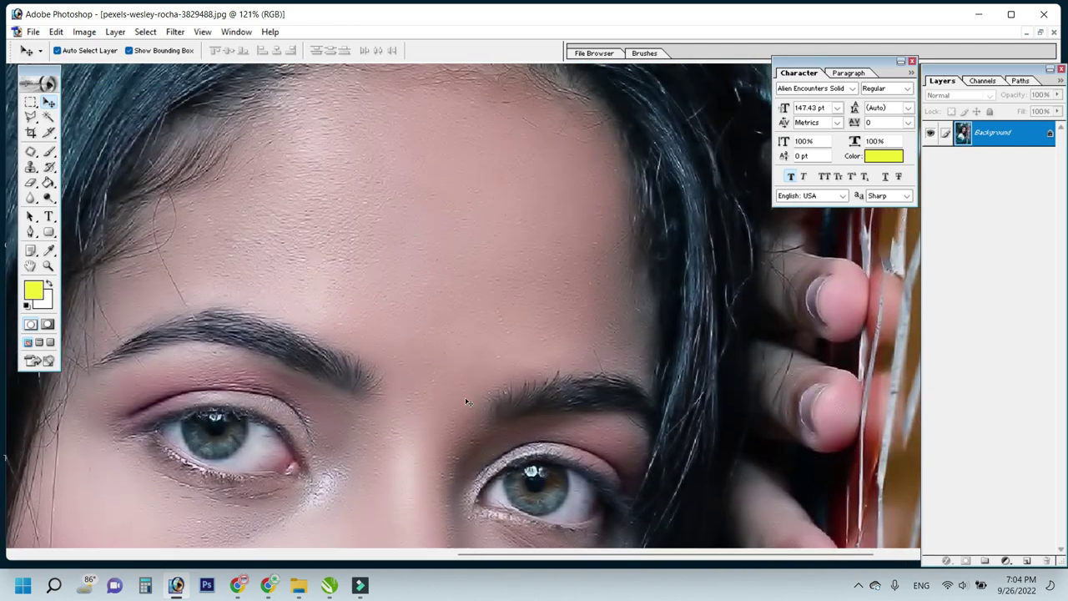
pyautogui.hotkey('ctrl', '-')
pyautogui.hotkey('ctrl', '-')
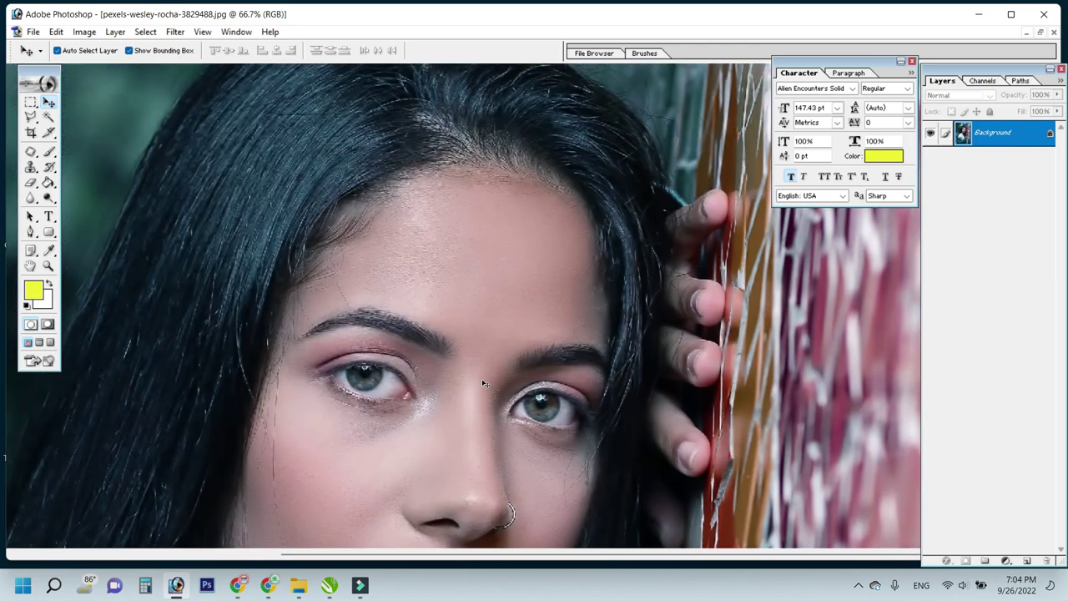
pyautogui.hotkey('ctrl', '-')
pyautogui.moveTo(639, 489); pyautogui.dragTo(479, 291)
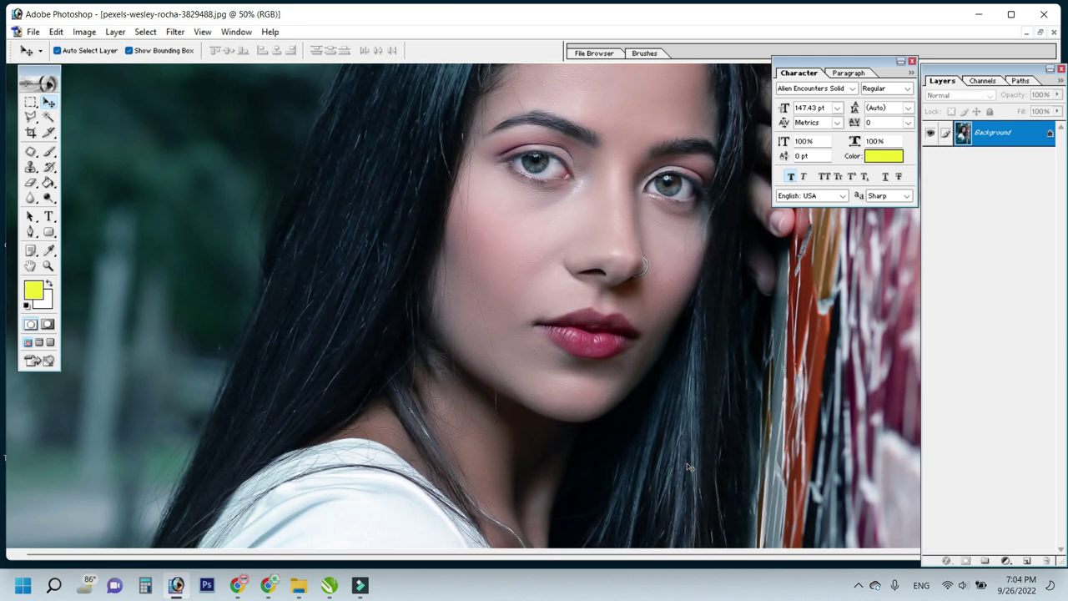
pyautogui.hotkey('ctrl', '-')
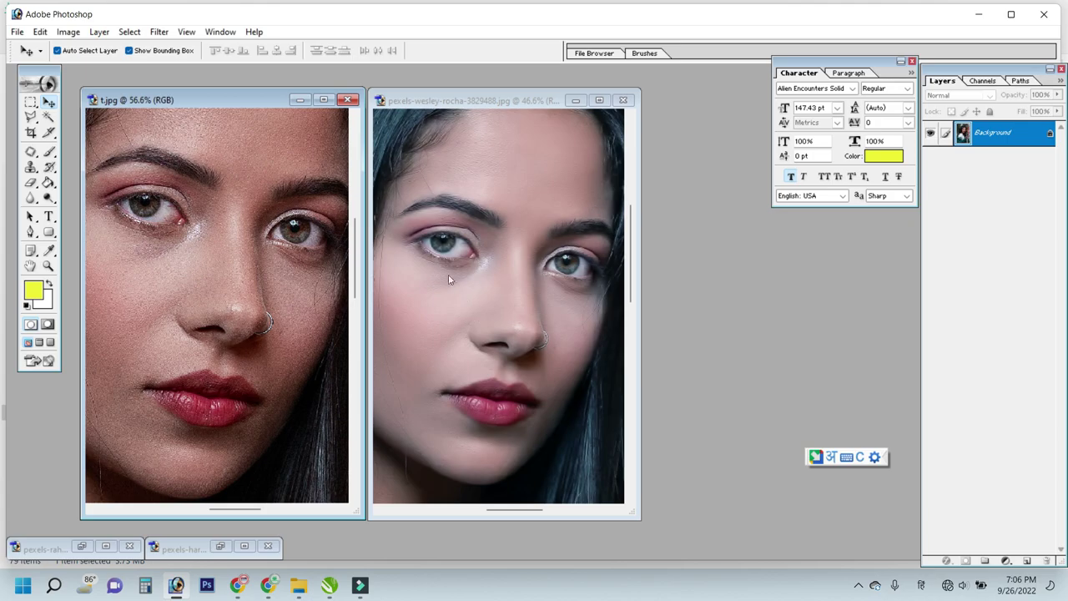
pyautogui.click(401, 302)
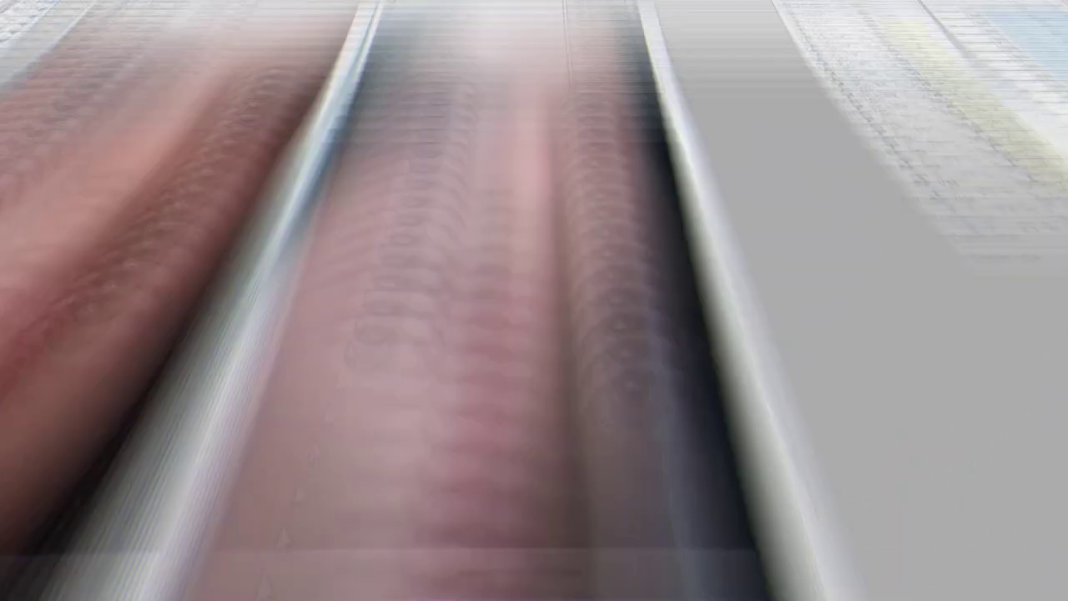